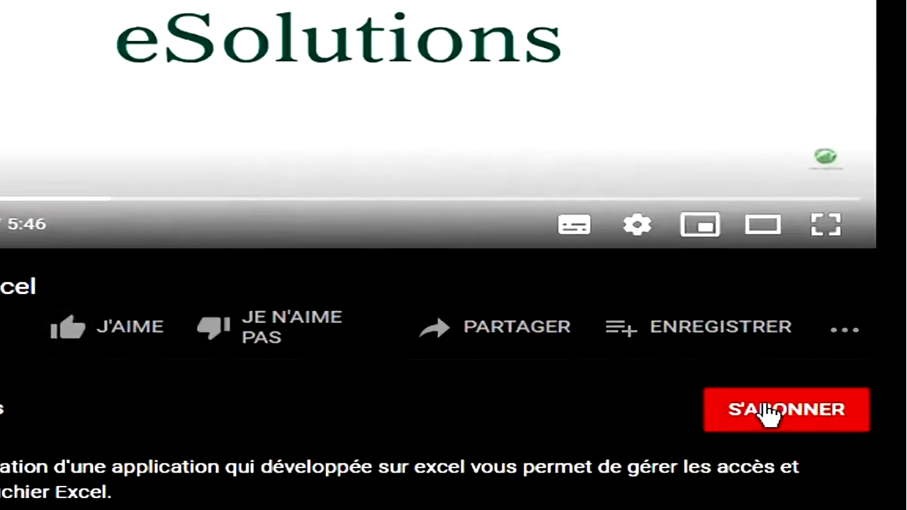
Subscribe to the Smart eSolutions channel with all notifications turned on and like its video "Protéger un fichier excel"
click(813, 427)
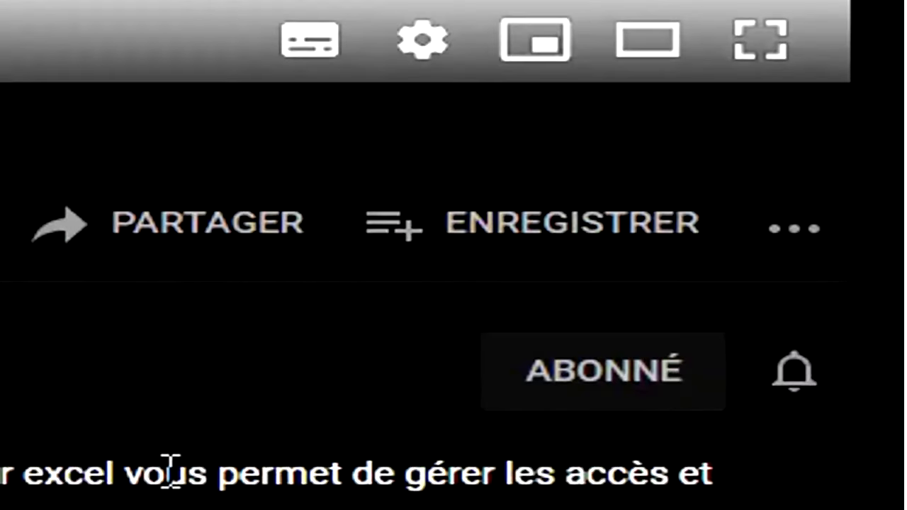
click(814, 398)
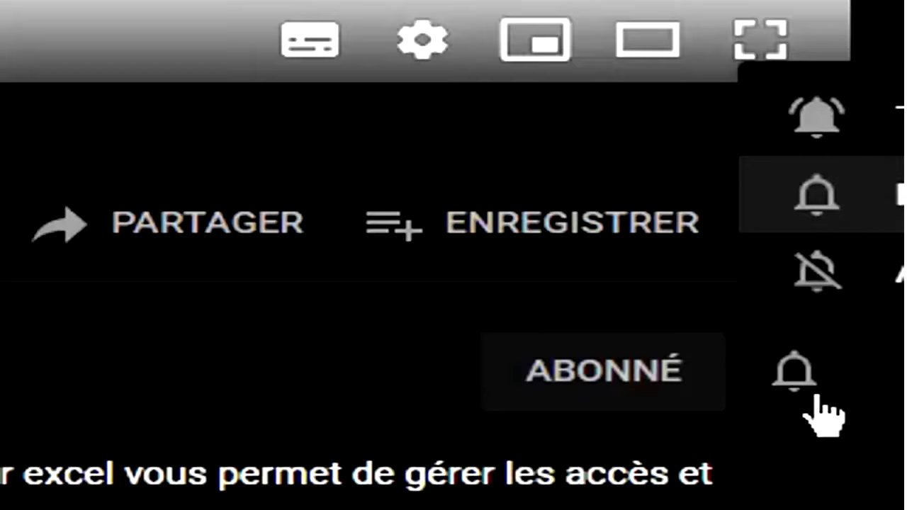
click(818, 124)
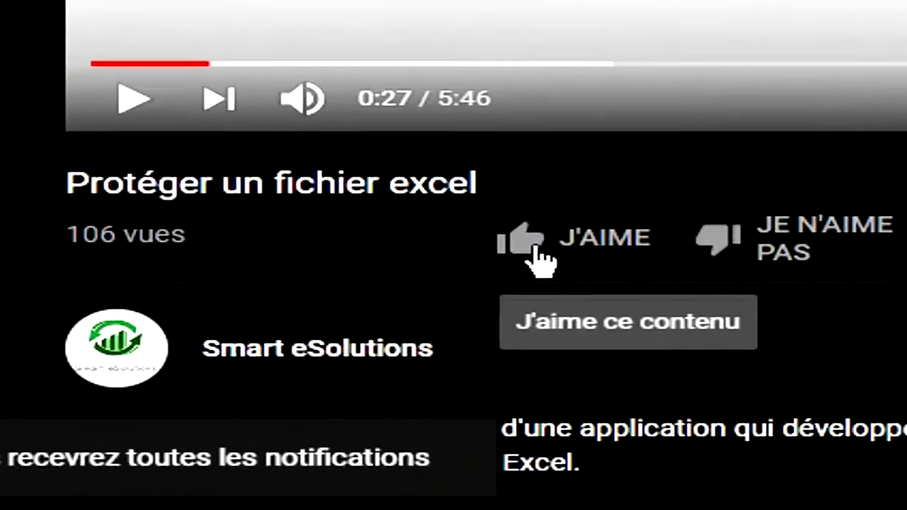
click(531, 259)
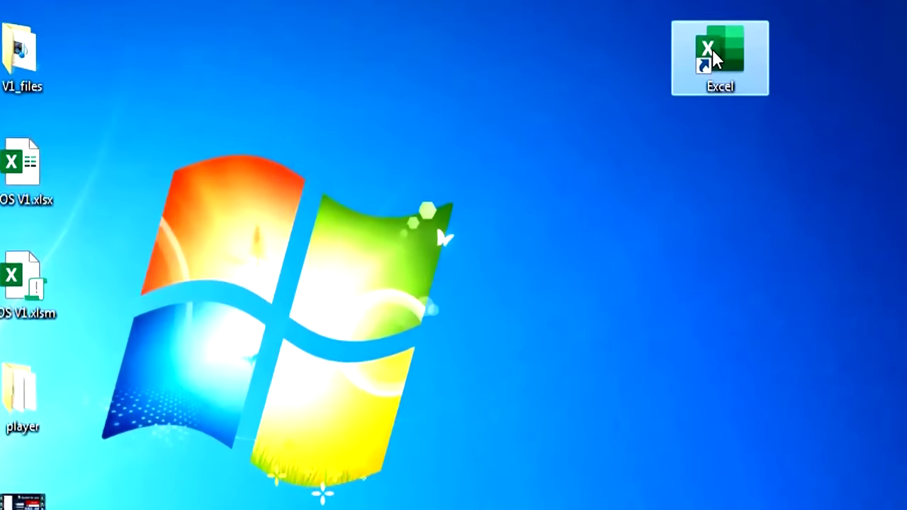
Switch to Excel, create a blank workbook and add two more worksheets after Feuil1
double_click(715, 60)
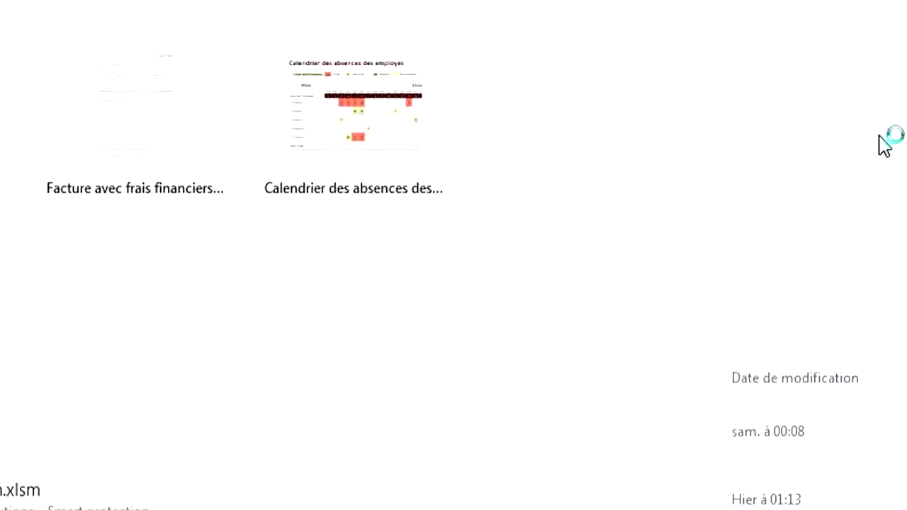
click(429, 228)
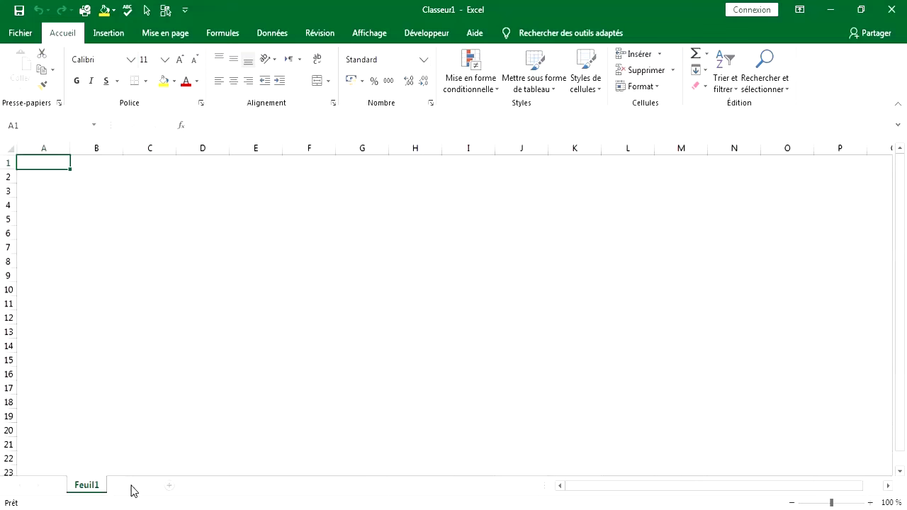
click(134, 487)
click(175, 486)
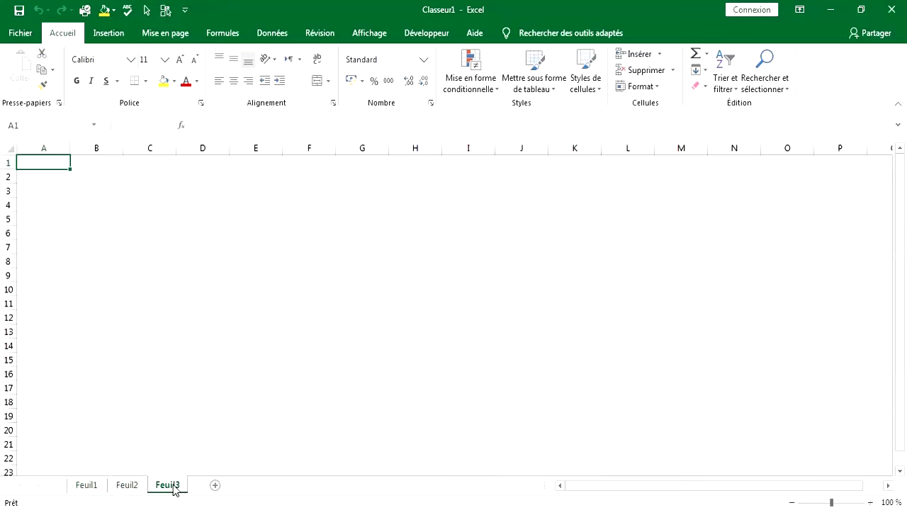
On sheet Feuil2, enter the headings N°ARTICLE, NOM D'ARTICLE and Prix in cells A2 to C2
click(98, 489)
click(137, 489)
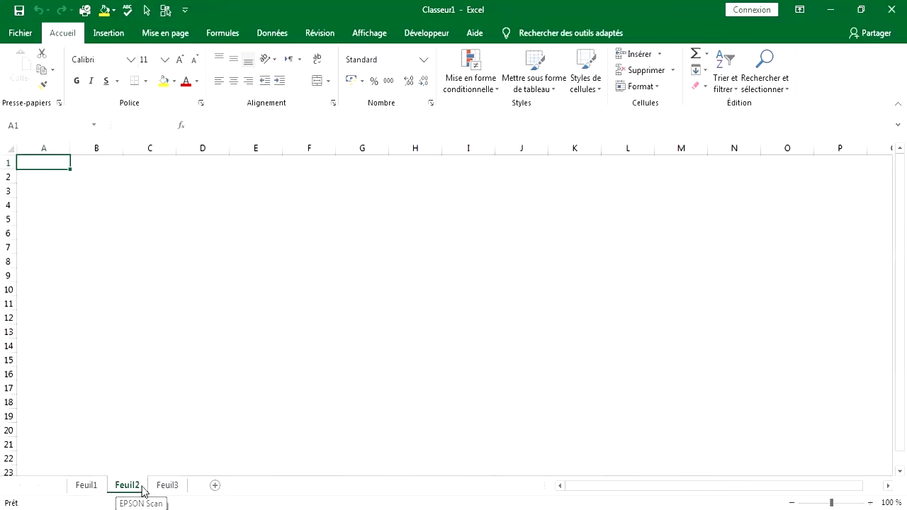
ctrl+click(150, 488)
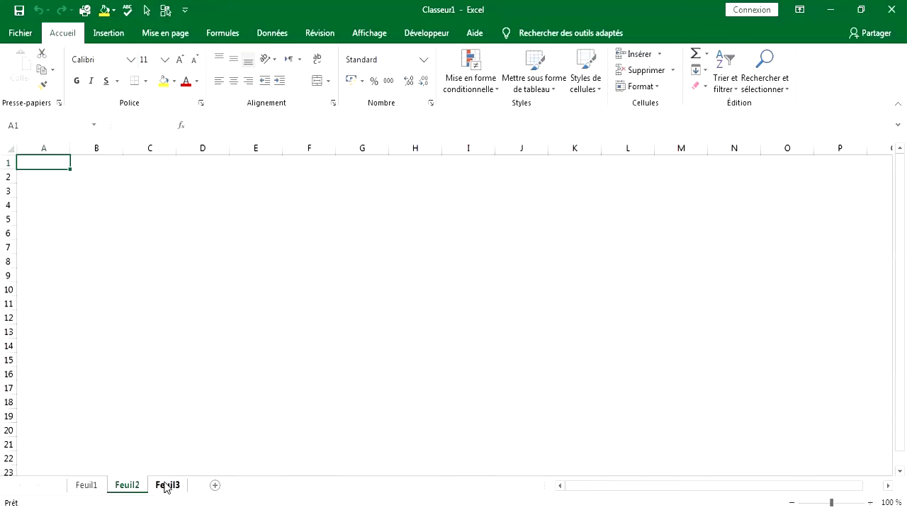
ctrl+click(167, 489)
click(42, 176)
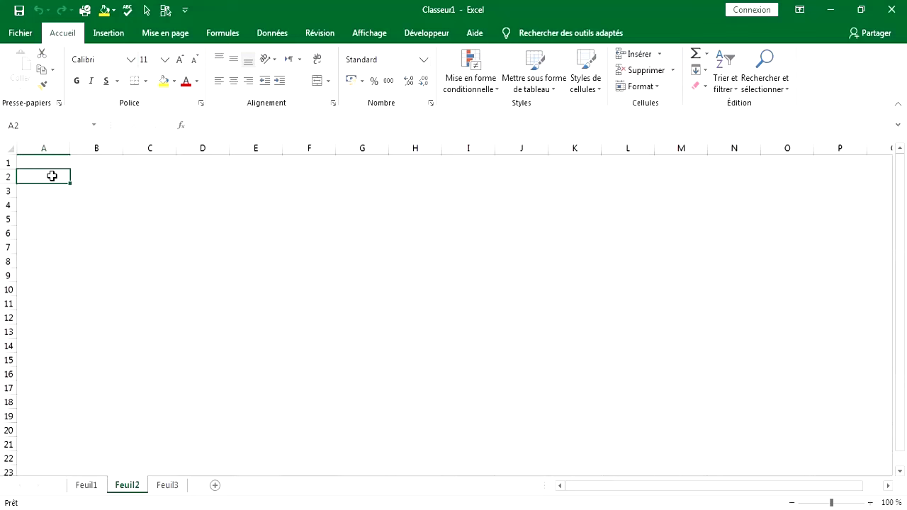
text(N)
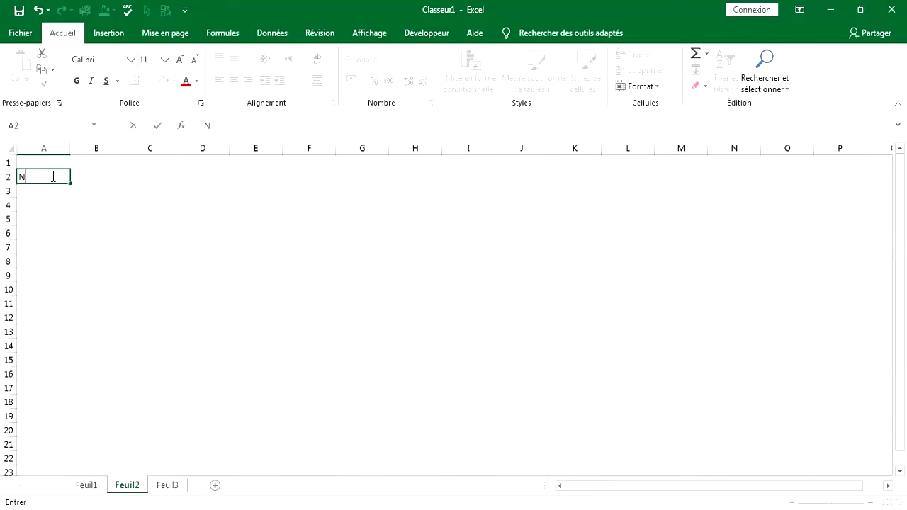
text(°AETICLE)
click(117, 183)
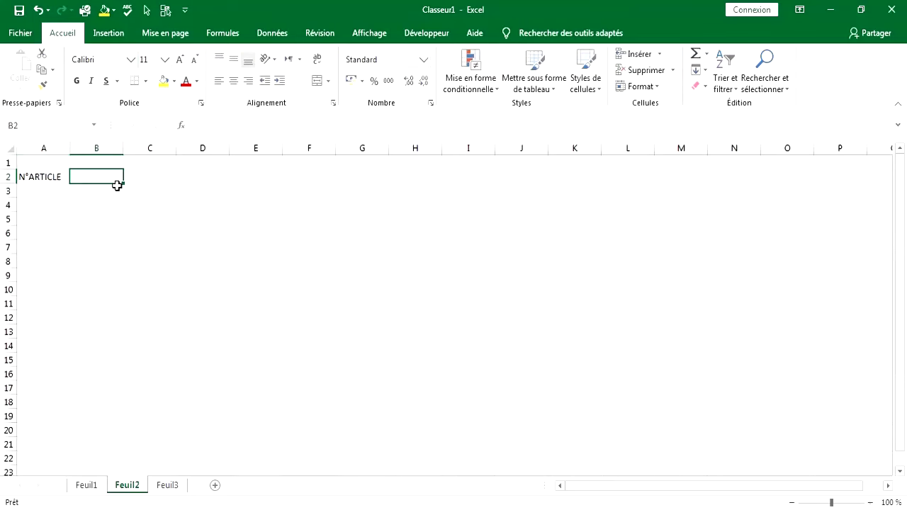
text(NOM D'ARTICLE)
click(156, 177)
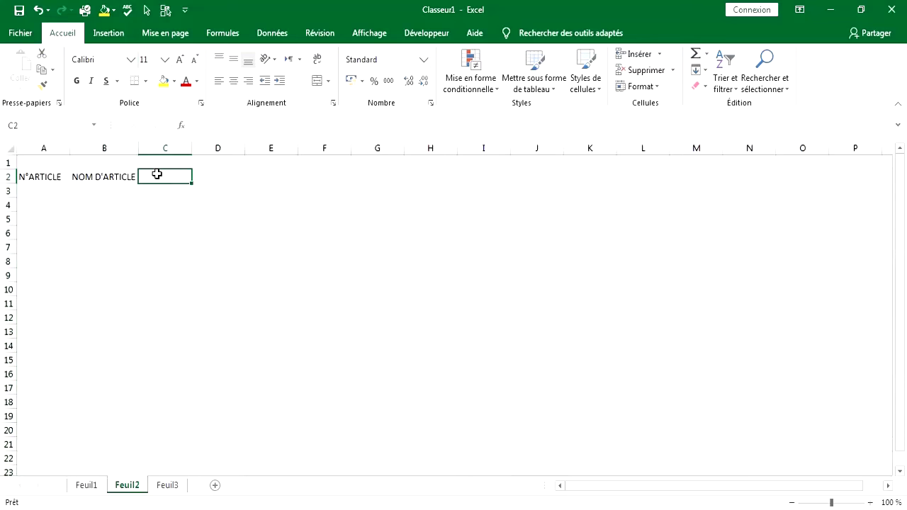
text(Prix)
Merge and centre cells A1 to C1 and enter the table title ARTICLES
drag(25, 163, 181, 163)
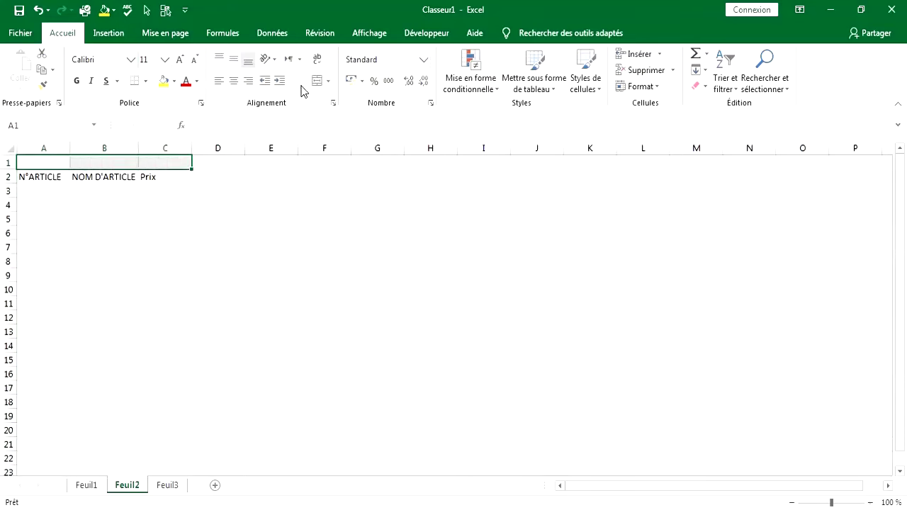
click(317, 80)
text(ARTICLES)
click(170, 204)
click(175, 183)
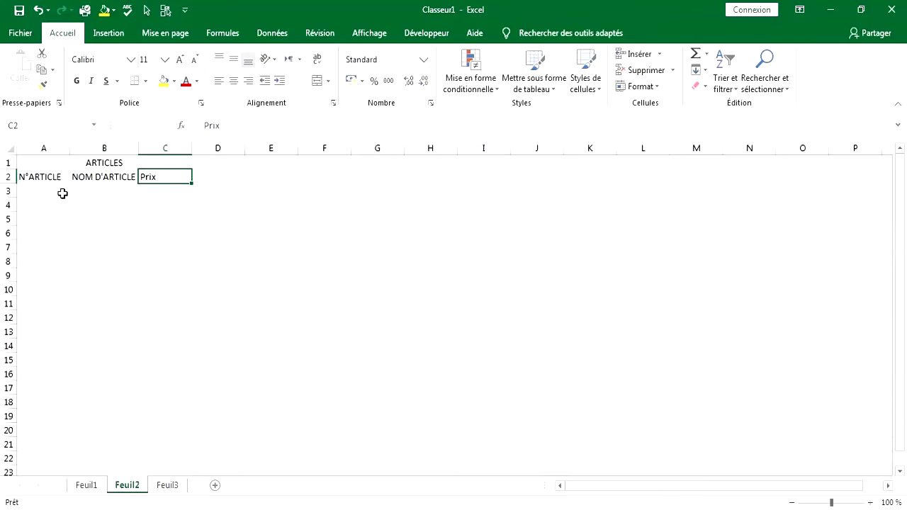
Fill A3 to A10 with an incrementing series of article numbers starting at 10001
click(63, 192)
text(10001)
key(ctrl+Return)
drag(69, 199, 71, 303)
click(78, 303)
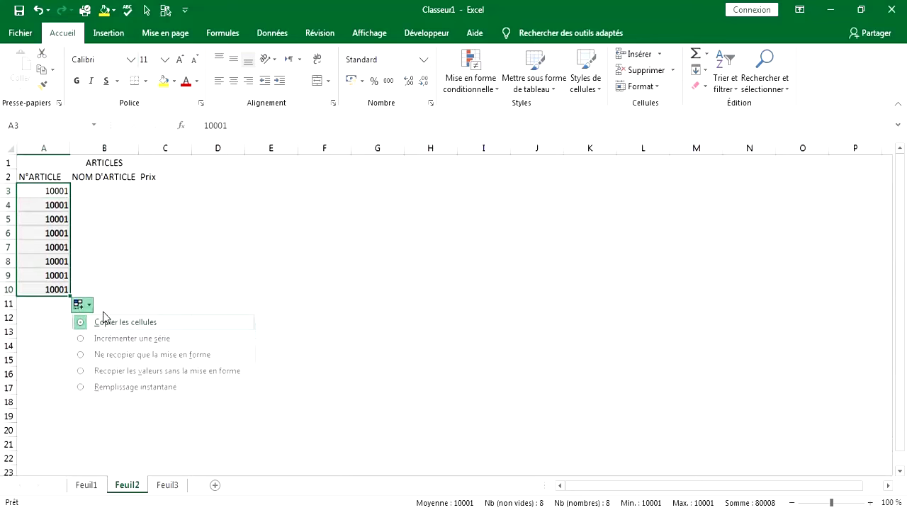
click(121, 336)
Enter the article names Shampooing, Savon, Dentifrice and Savon liquide in cells B3 to B6
click(109, 188)
text(Shampo)
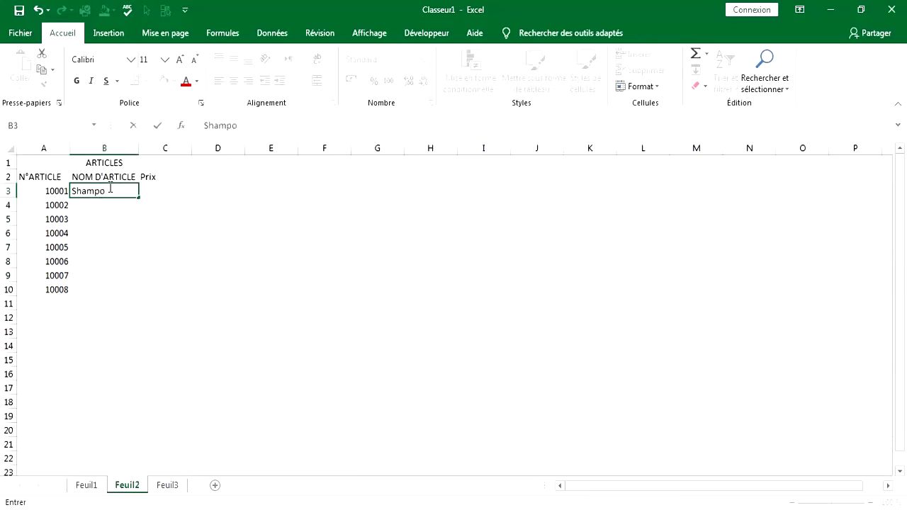
text(oing)
key(Return)
text(Savon)
key(Return)
text(Dentifrice)
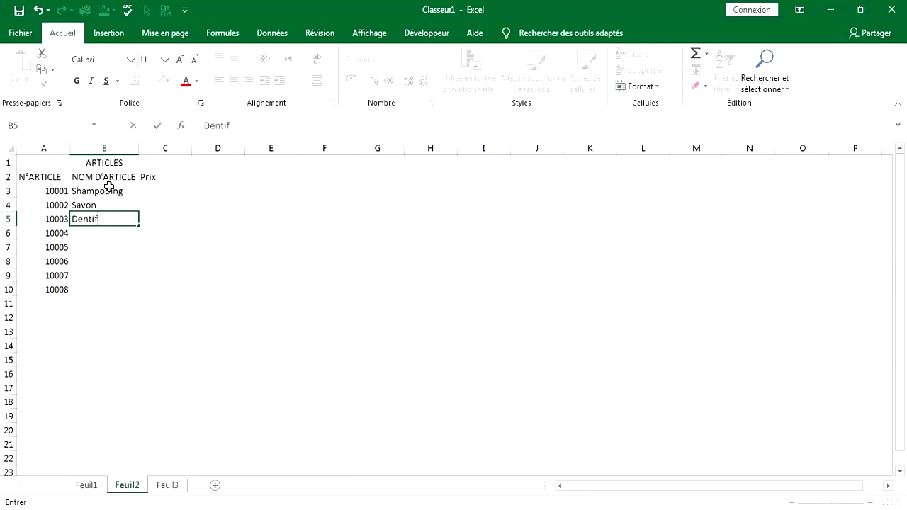
key(Return)
text(Savon li)
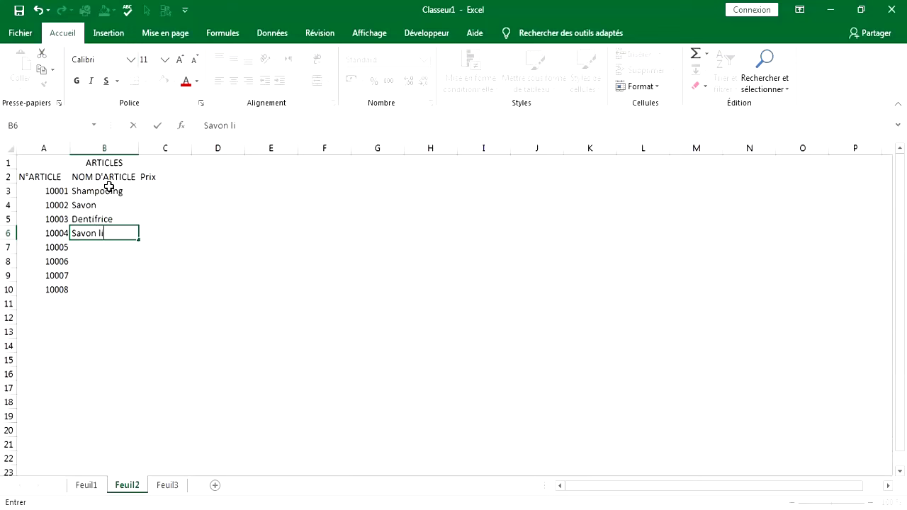
text(quide)
key(Return)
Enter the article names Après shampooing, Déodorant, Démaquillant and Gel douche in cells B7 to B10
text(Après sh)
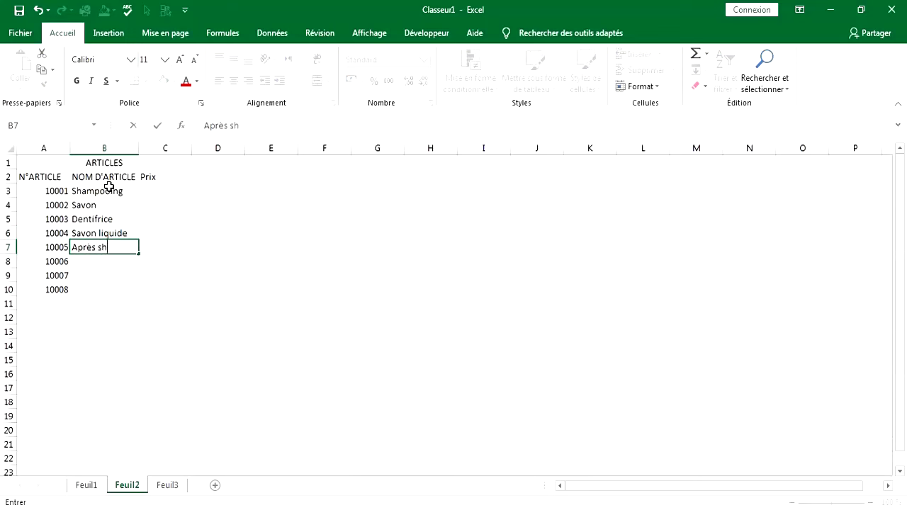
text(ampooing)
key(Return)
text(Déodor)
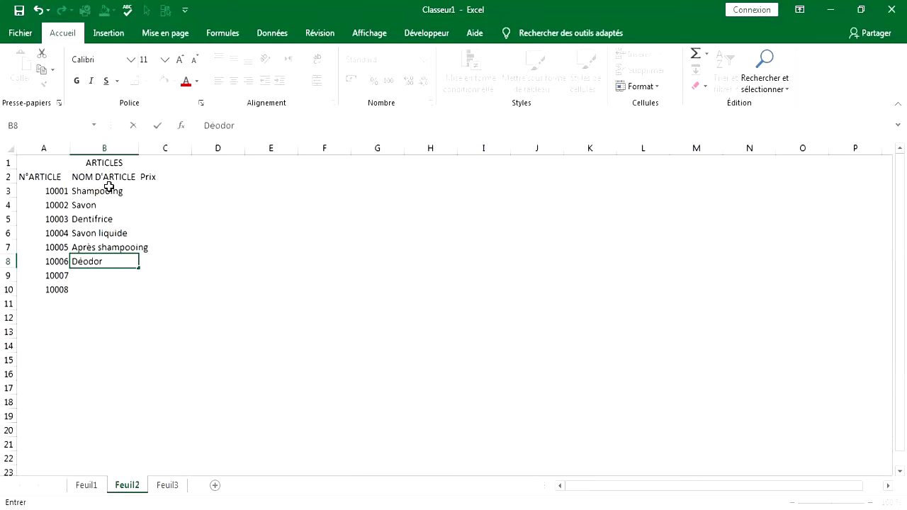
text(anr=)
key(BackSpace)
key(BackSpace)
text(t)
key(Return)
text(Démaquillant)
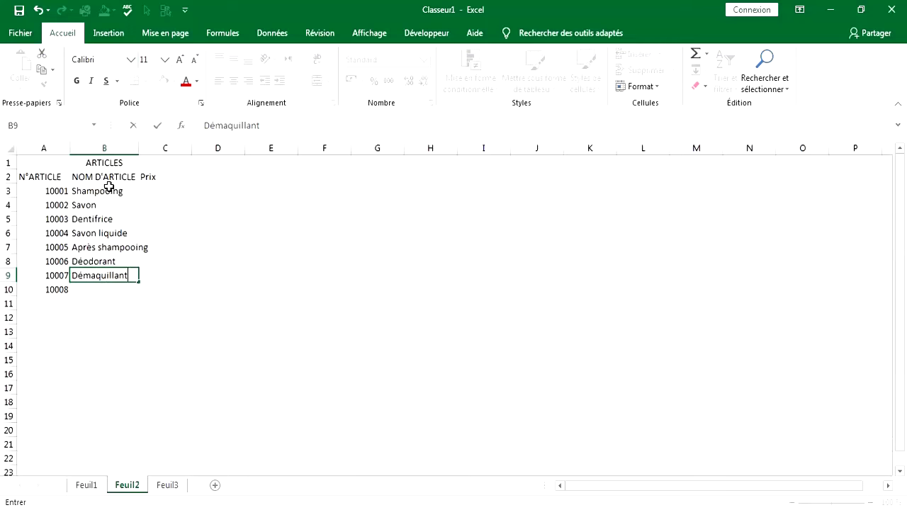
key(Return)
text(Gel douche)
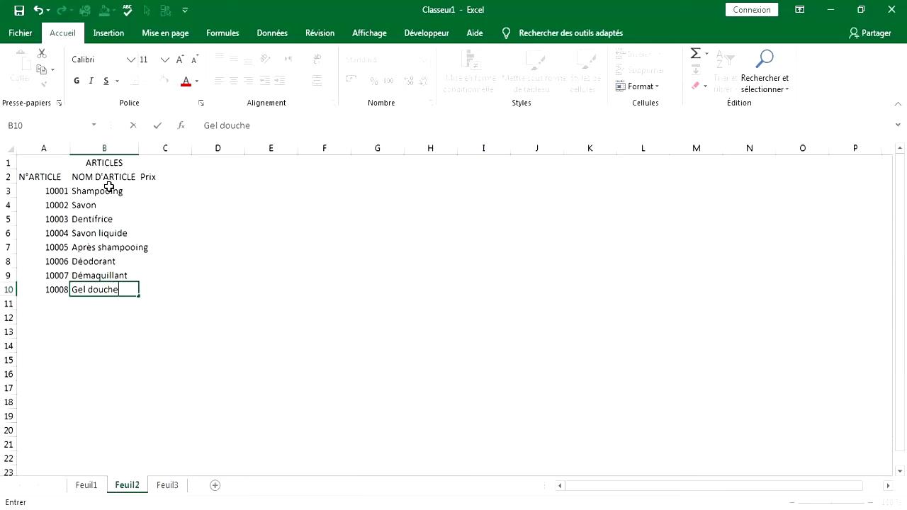
Enter the prices 600, 200 and 300 in cells C3 to C5
click(160, 189)
text(600)
key(Return)
text(200)
key(Return)
text(300)
key(Return)
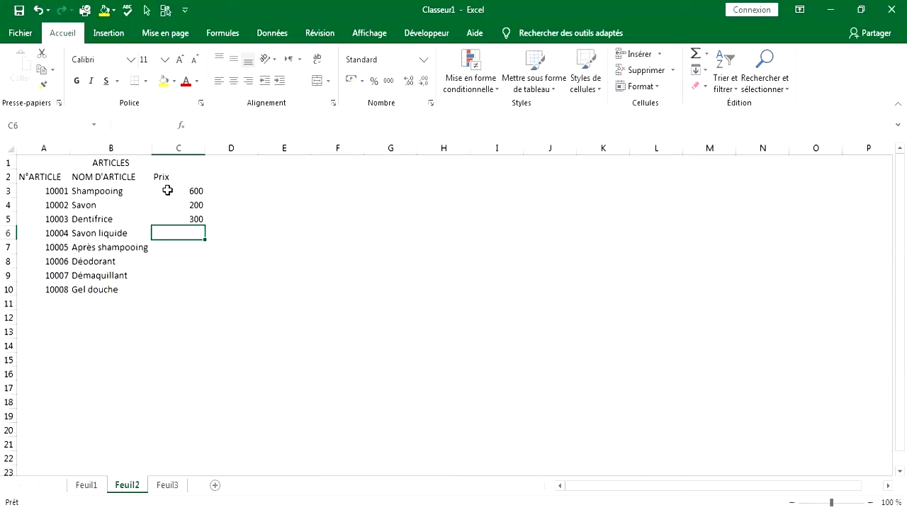
Enter the prices 250, 750, 550, 1500 and 800 in cells C6 to C10
text(250)
key(Return)
text(750)
key(Return)
text(550)
key(Return)
text(1500 800)
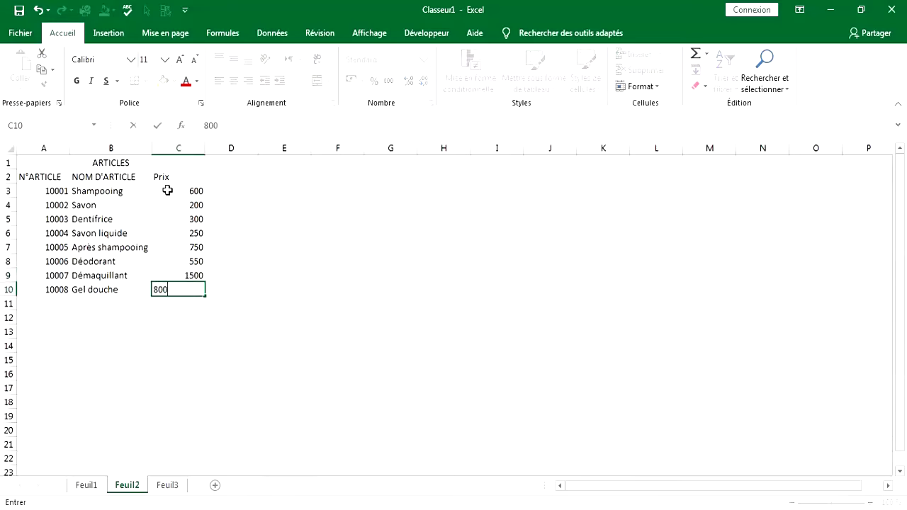
Format the articles table with a two-decimal thousands format for prices, bold orange-filled headings and borders on all cells down to row 11
drag(177, 191, 85, 165)
click(183, 147)
click(388, 81)
click(77, 81)
click(175, 81)
click(222, 145)
click(146, 81)
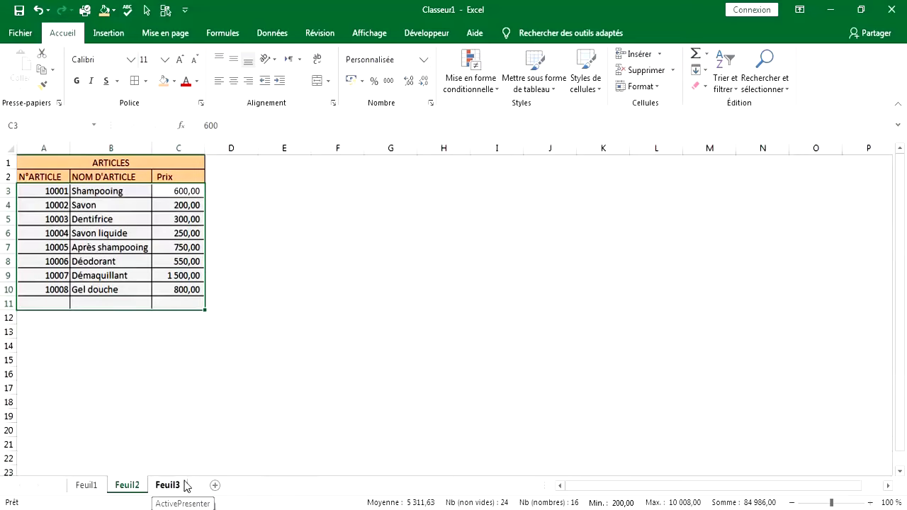
Rename the sheet Feuil2 as Article
double_click(124, 487)
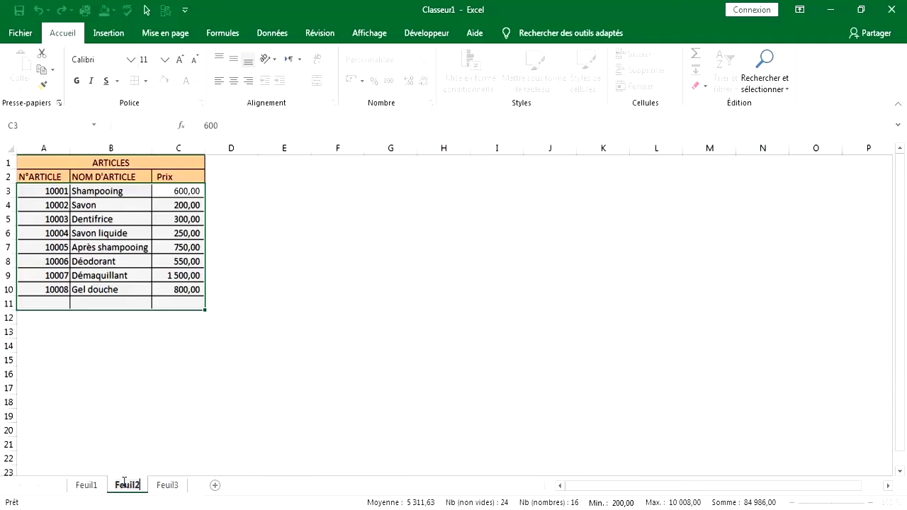
text(a)
key(BackSpace)
text(A)
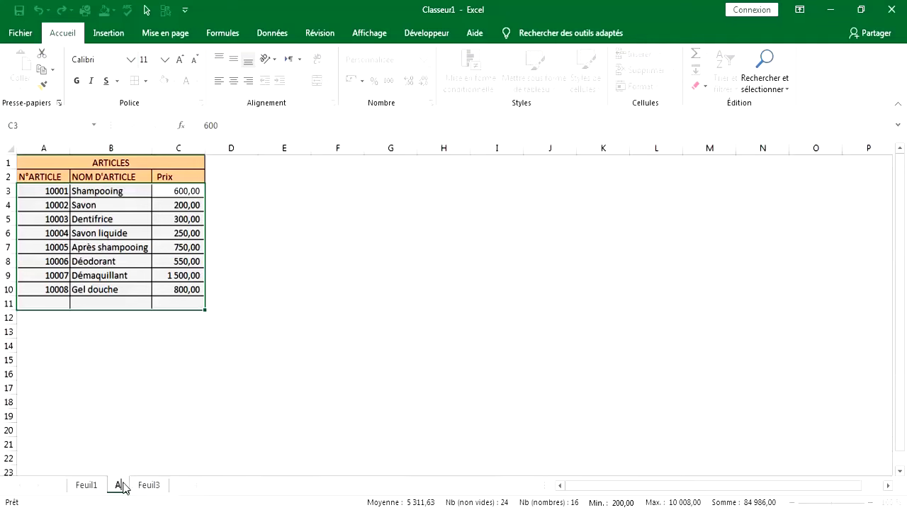
text(rticle)
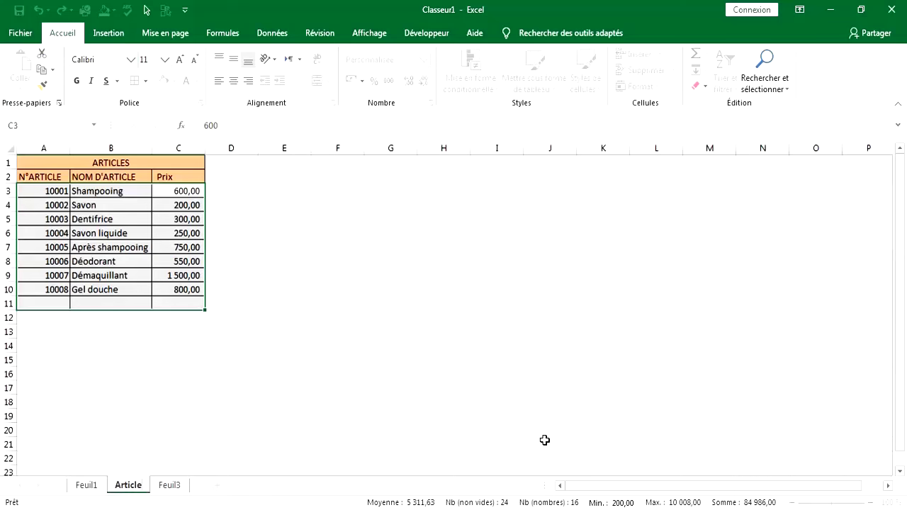
Rename the sheet Feuil3 as Ventes
click(170, 485)
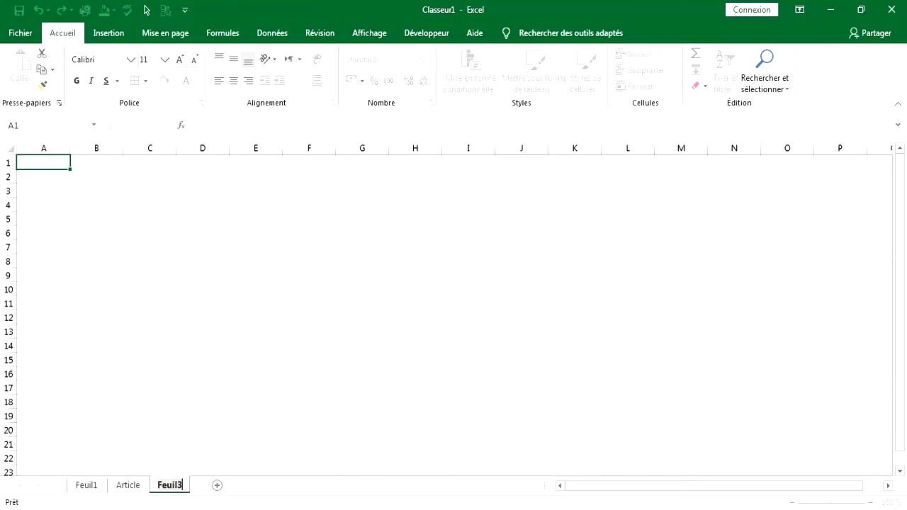
double_click(170, 486)
text(Vente)
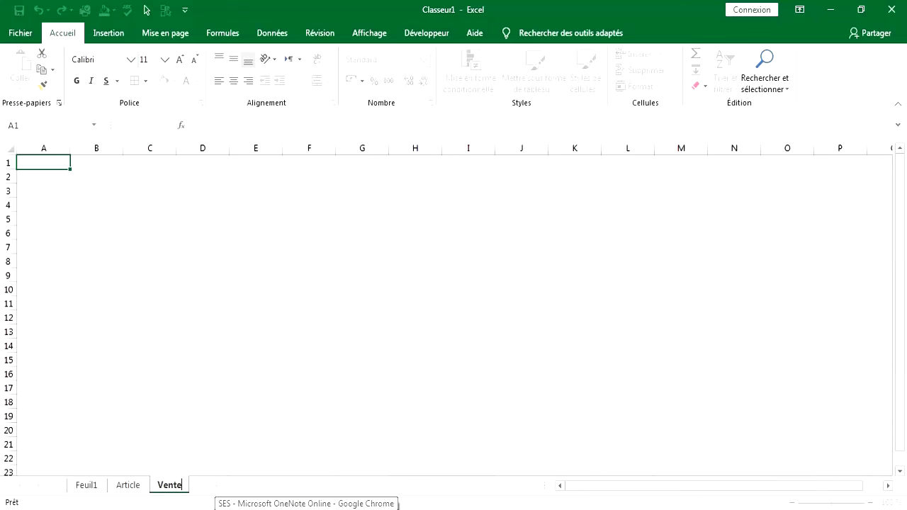
text(s)
Enter the headings N° de reçu, Date, Caissier, Article, Qte, Prix and Total in cells A2 to G2 of the Ventes sheet
click(58, 175)
text(N)
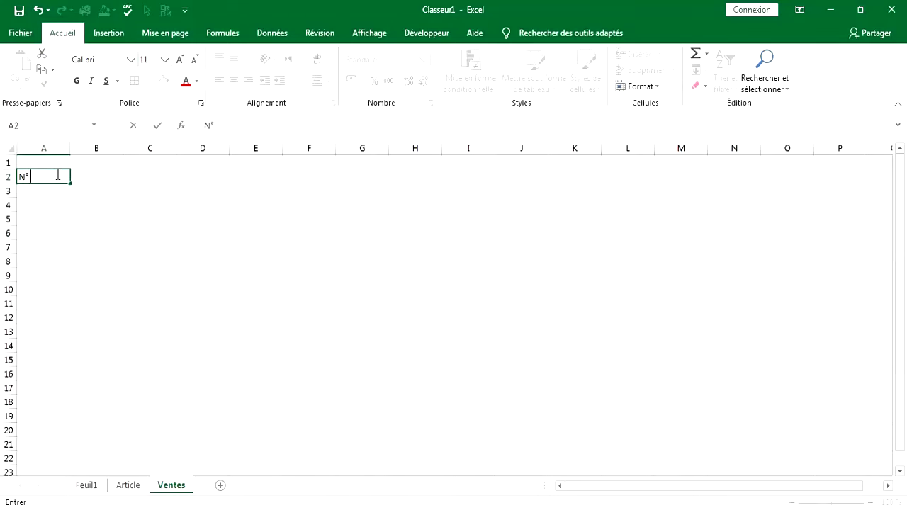
text(° de reçu)
key(Tab)
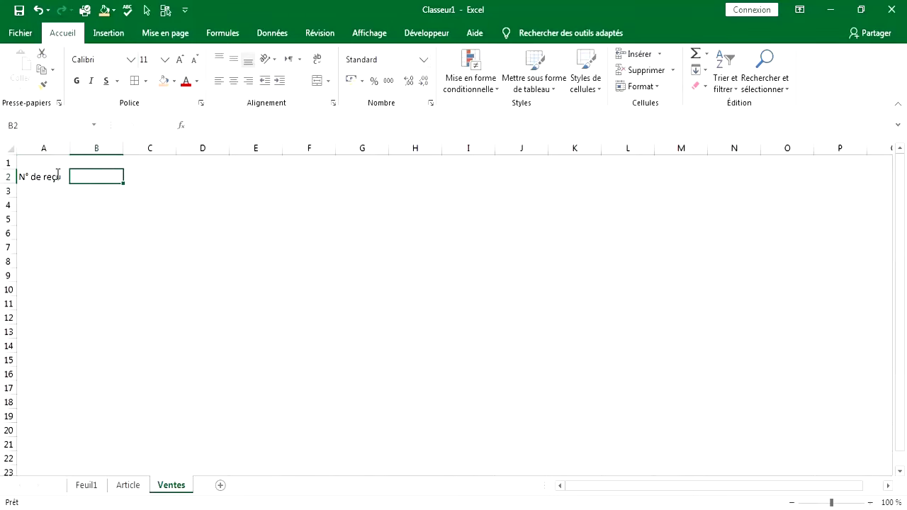
text(Date)
key(Tab)
text(Caissier)
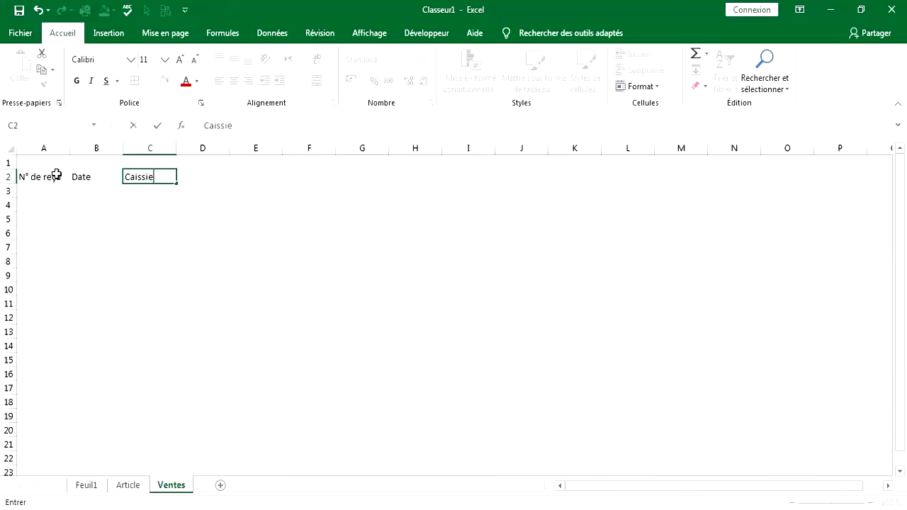
key(Tab)
text(Article)
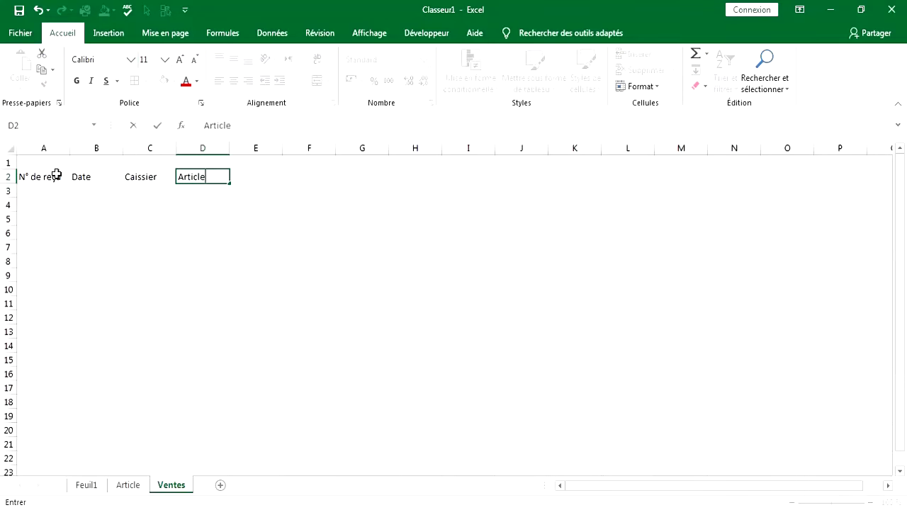
key(Tab)
text(Qte)
key(Tab)
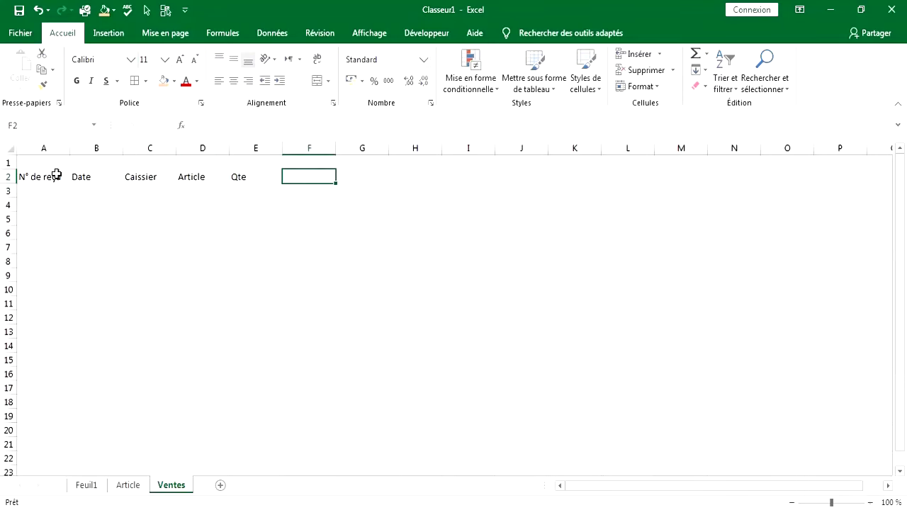
text(Prixx)
key(Tab)
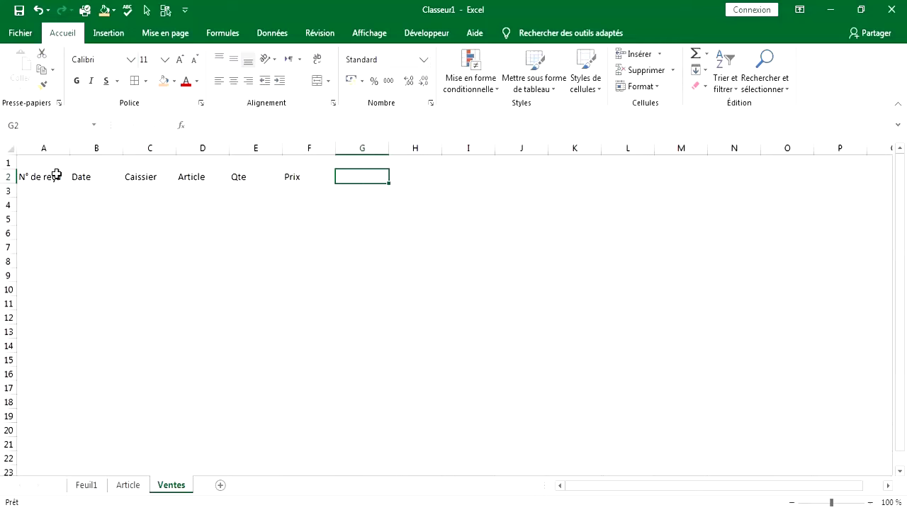
text(Total)
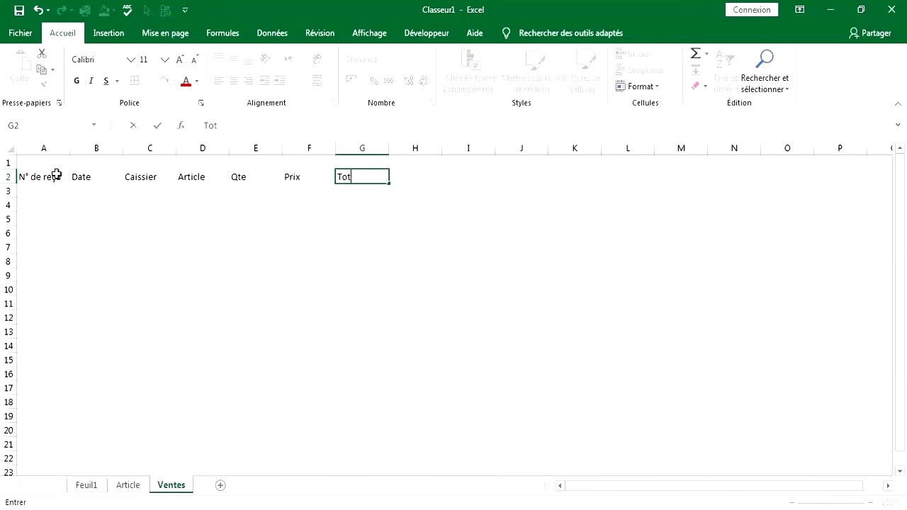
Merge cells A1 to G1 above the headings and put borders on all cells of rows 1 and 2 of the table
drag(318, 172, 25, 162)
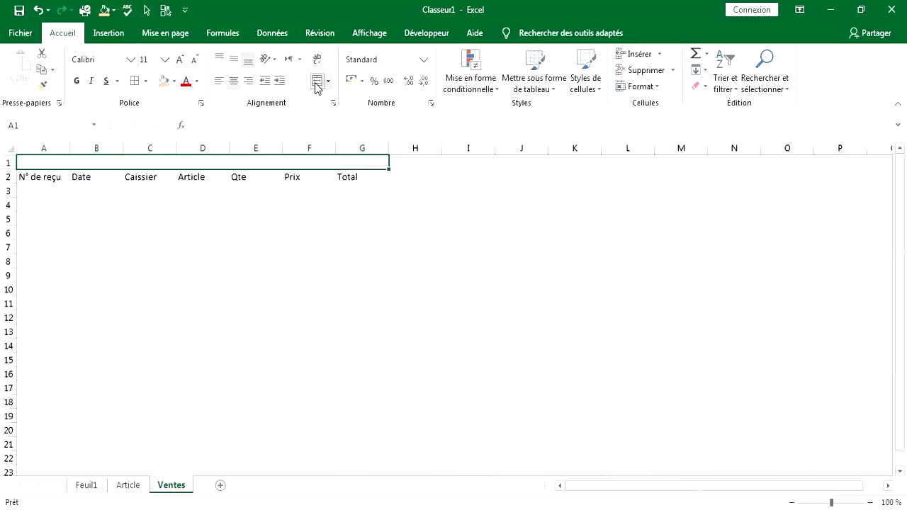
key(ctrl+g)
click(135, 81)
Enter the title "Historiques des ventes" in the merged cell A1 and format the title and heading rows in bold with a light blue fill
click(173, 163)
text(Hist)
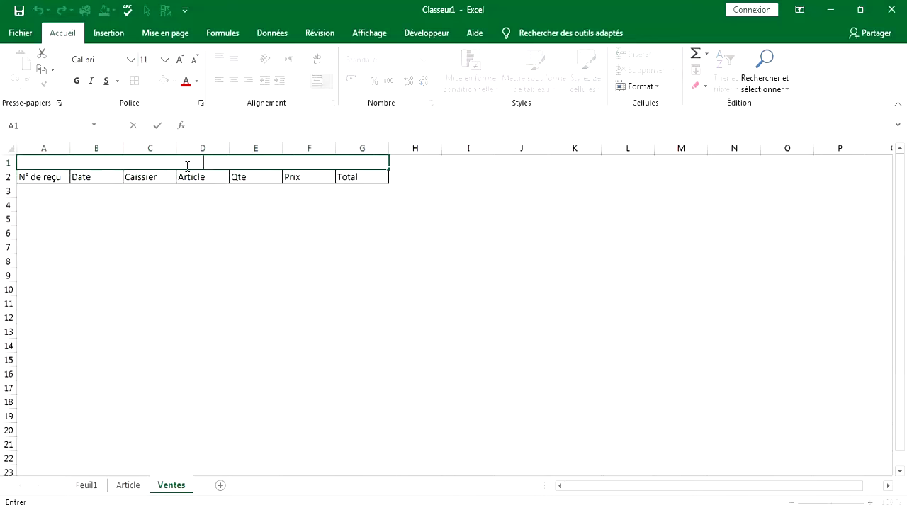
text(oriques des)
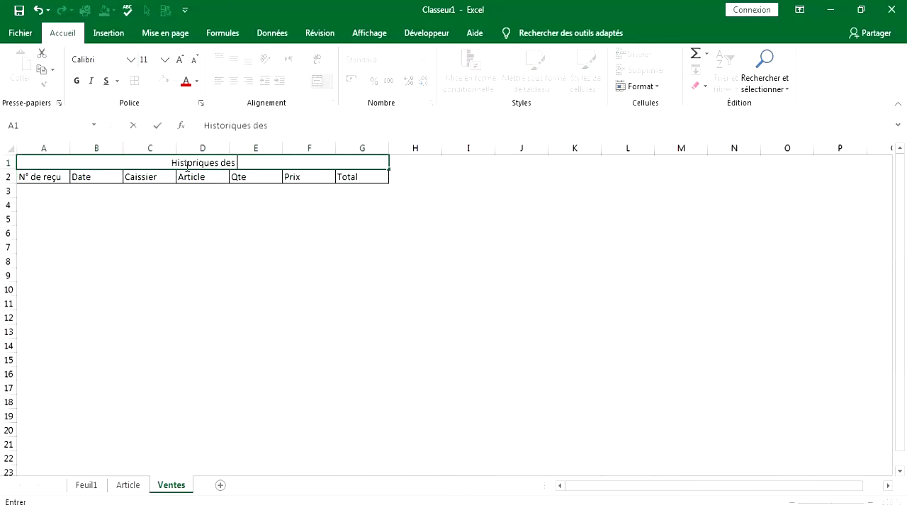
text( ventes)
drag(358, 177, 28, 162)
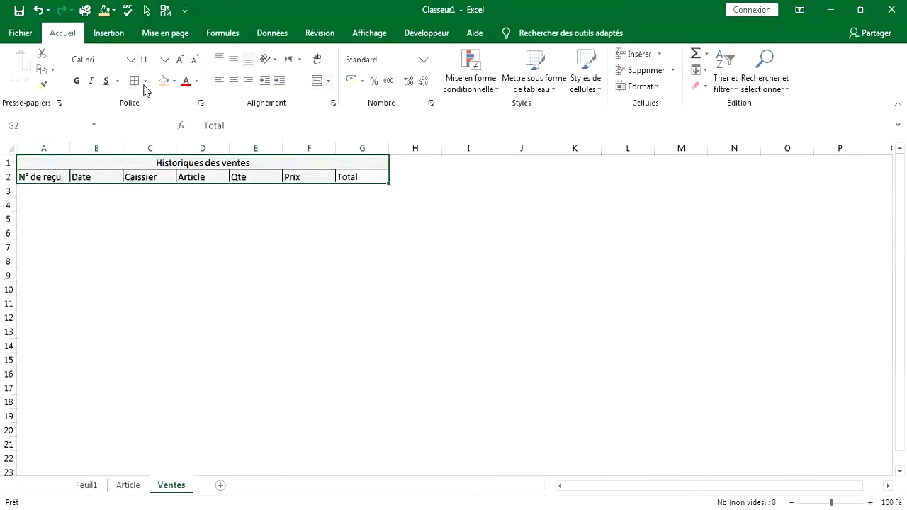
click(174, 80)
click(253, 139)
Rename the sheet Feuil1 as Gestion de caisse
key(ctrl+Page_Up)
key(ctrl+Page_Up)
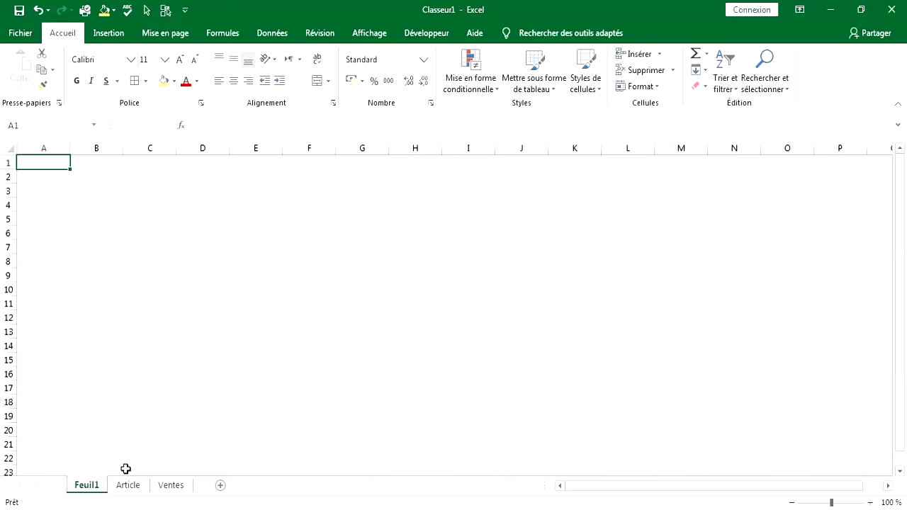
double_click(92, 485)
text(G)
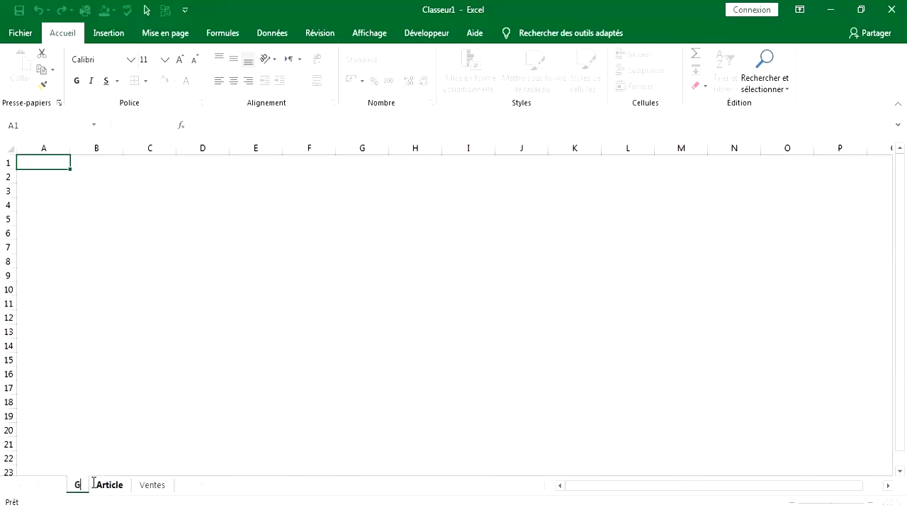
text(estion)
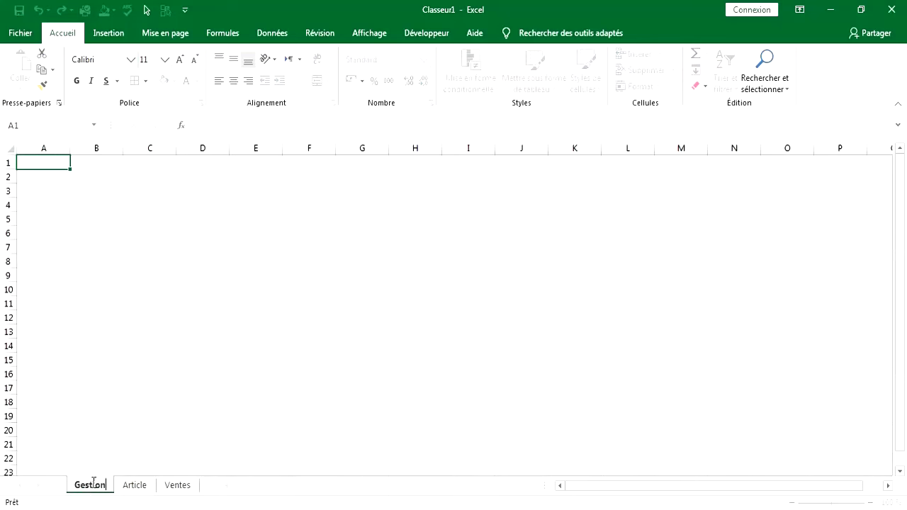
text( de cai)
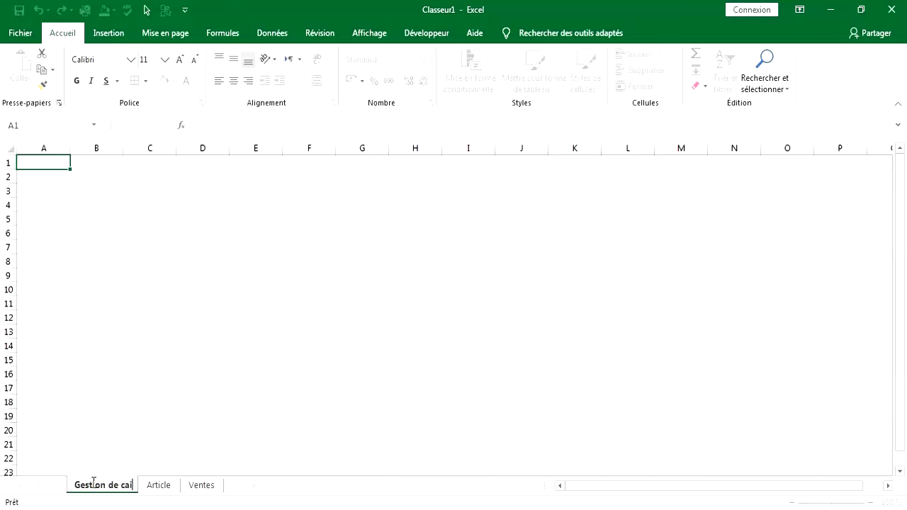
text(sse)
click(309, 429)
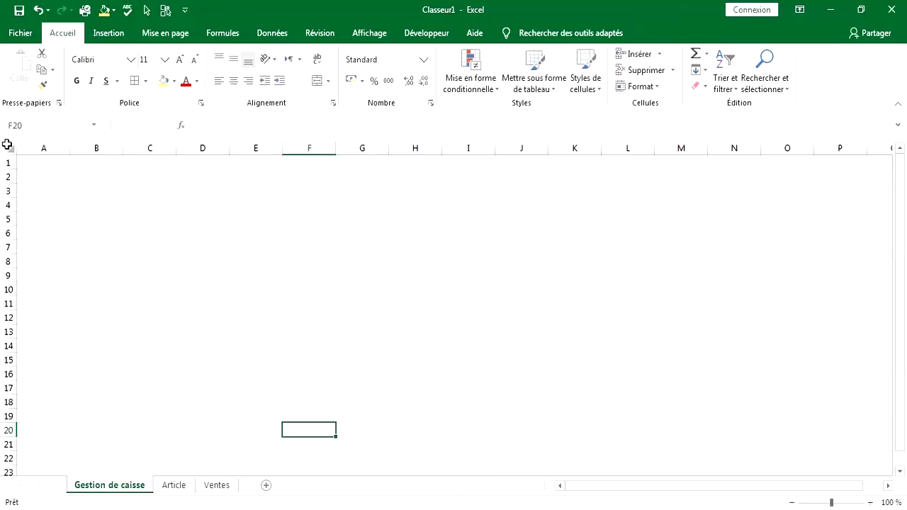
Fill all cells of the Gestion de caisse sheet with a dark blue-grey theme colour
click(9, 146)
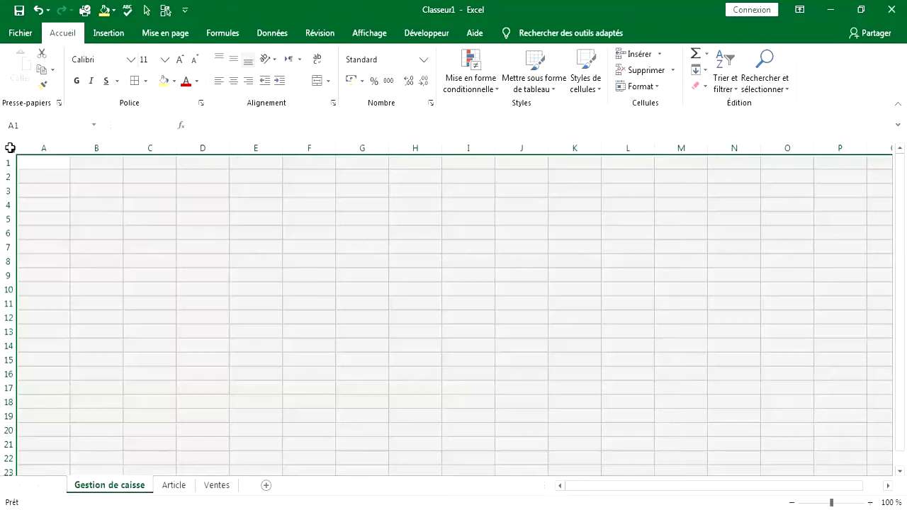
click(173, 81)
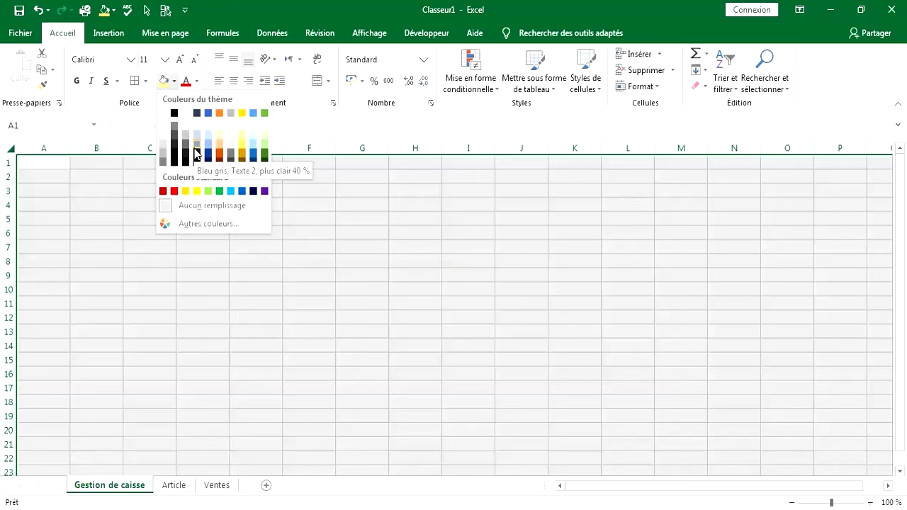
click(197, 161)
click(468, 345)
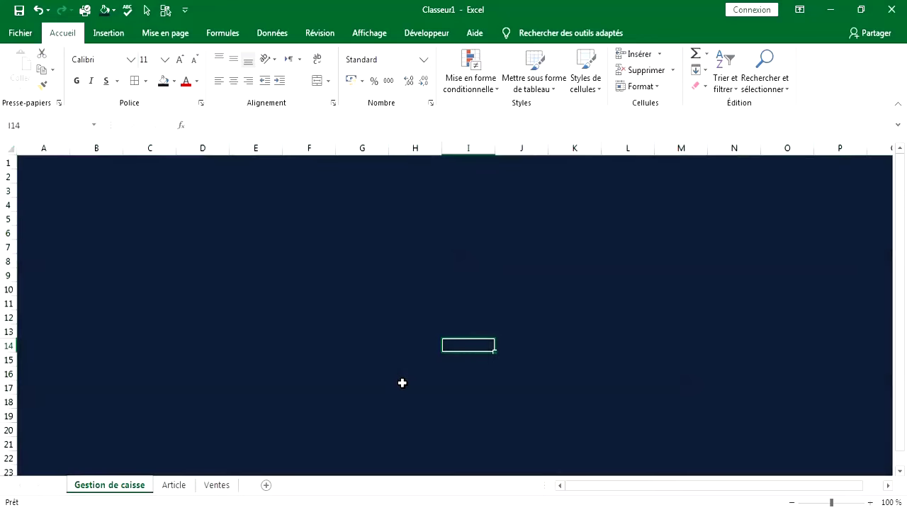
Fill column A of the Gestion de caisse sheet with light grey
click(43, 148)
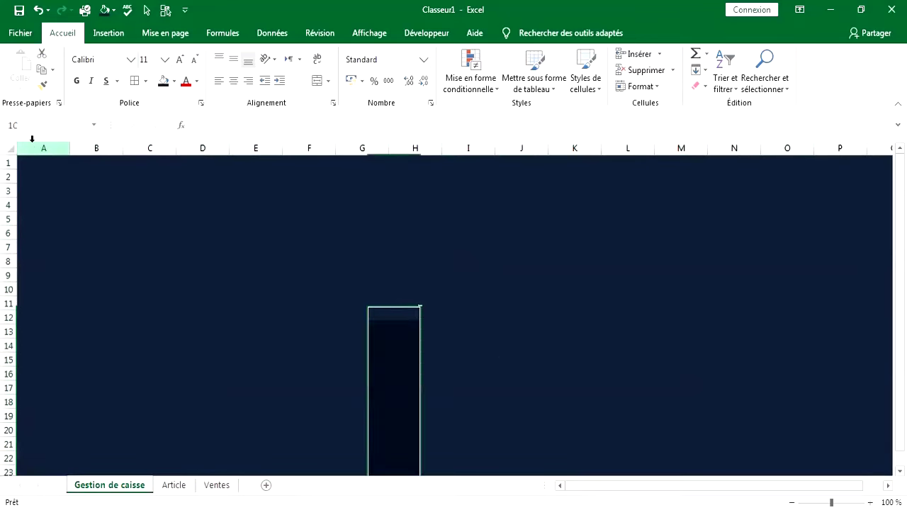
click(173, 82)
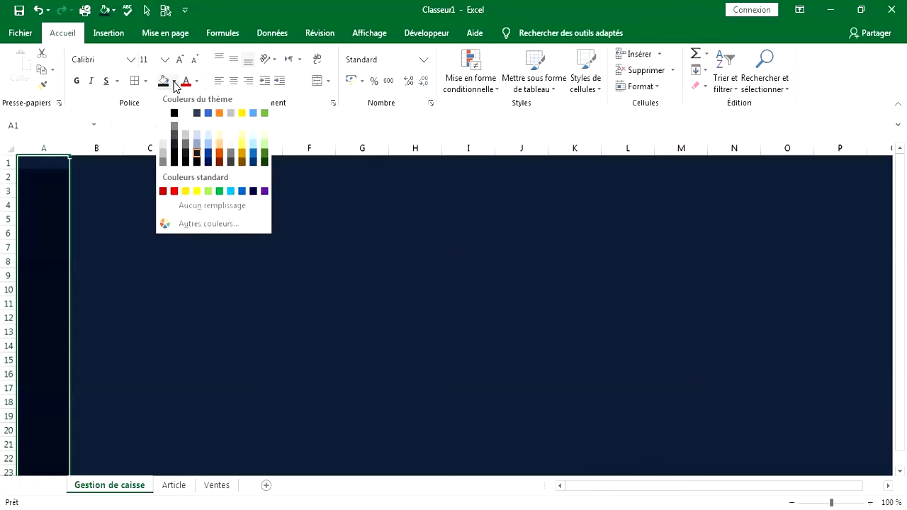
click(161, 154)
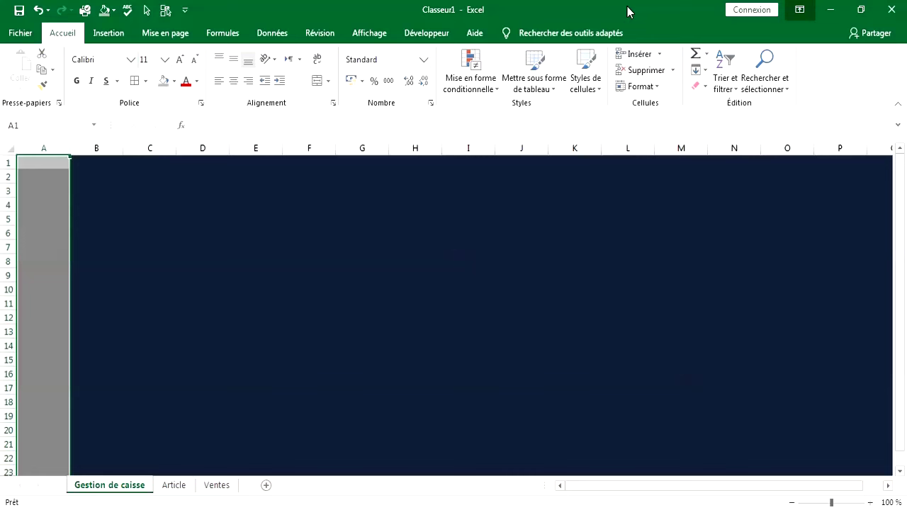
Insert a white WordArt title reading "Gestion de caisse" and place it in the first rows of the sheet over columns H to N
click(124, 35)
click(826, 77)
click(816, 131)
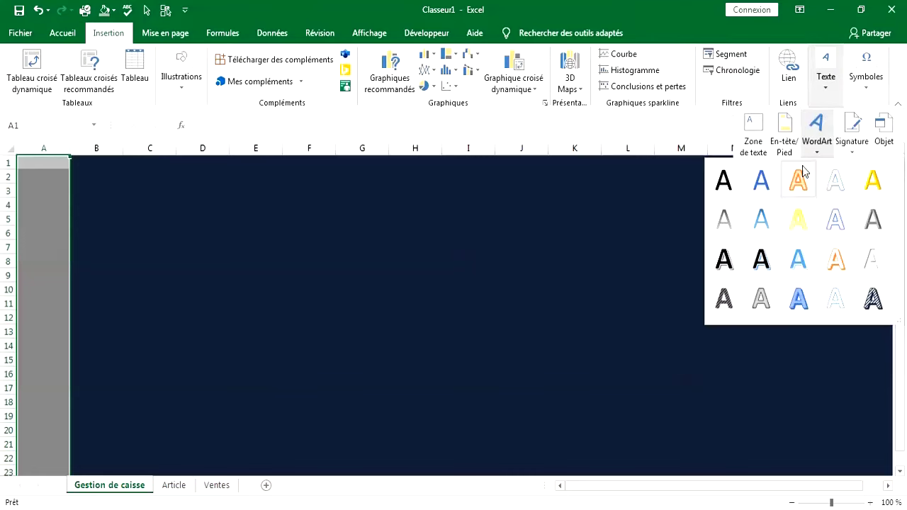
click(836, 219)
text(Gestion)
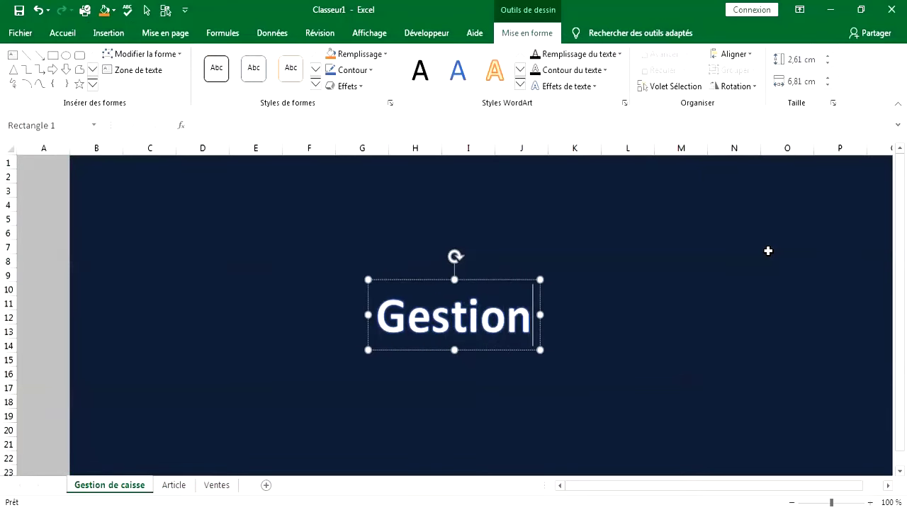
text( de caisee)
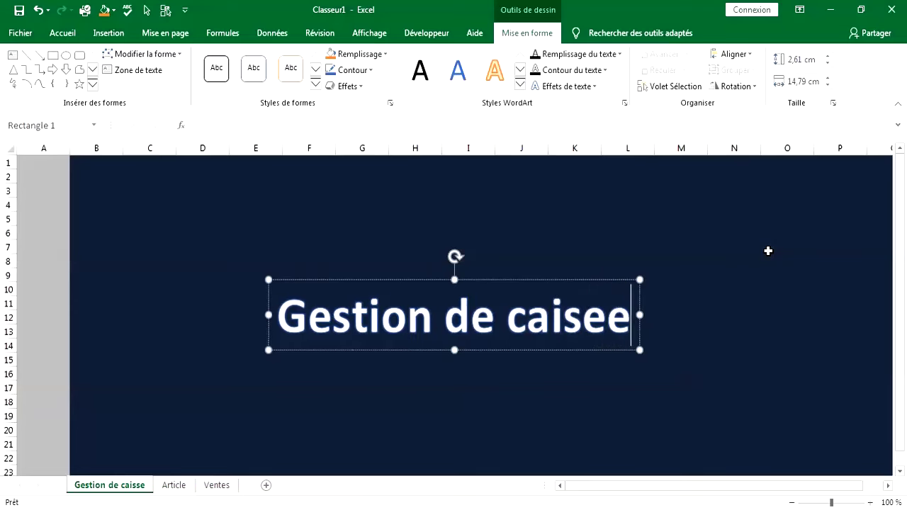
key(BackSpace)
key(BackSpace)
text(se)
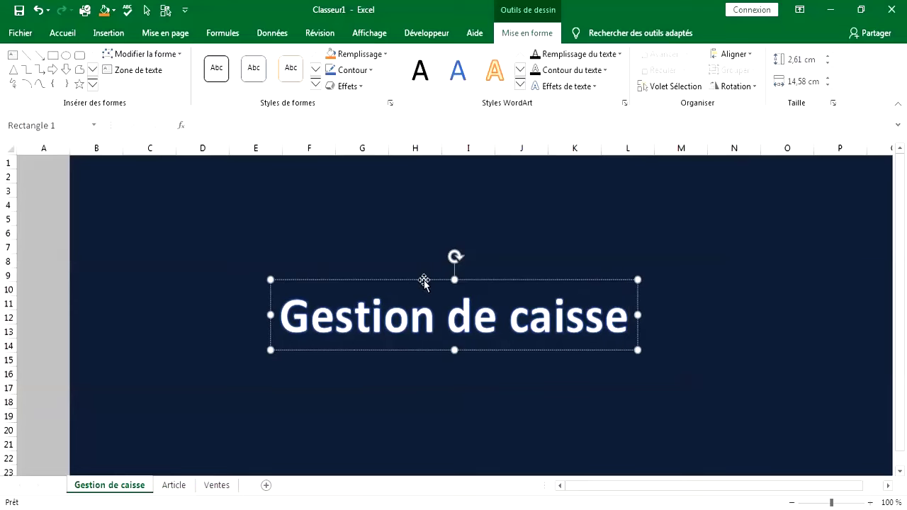
drag(425, 279, 542, 163)
click(225, 176)
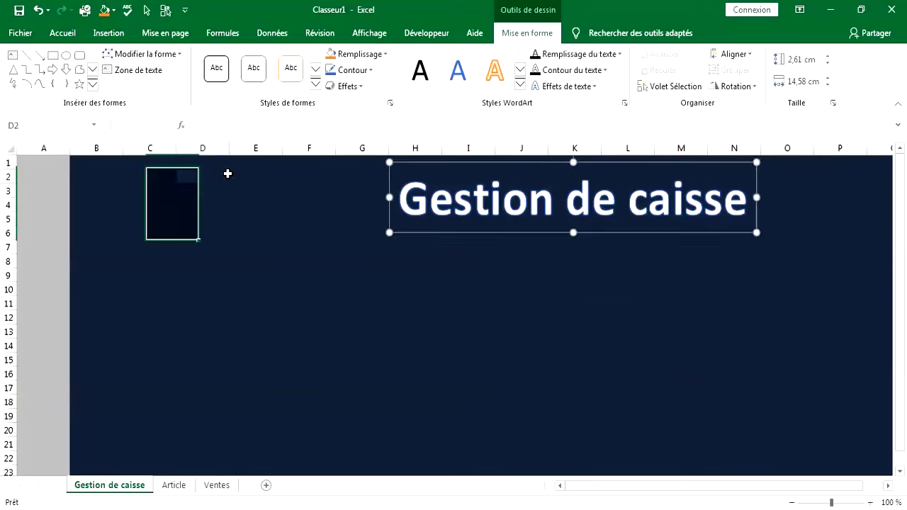
Insert the cash register picture 1547934.png from the ICONES folder, shrunk to about 4.71 cm square over columns E to G, just below the title's level
click(110, 32)
click(191, 77)
click(177, 126)
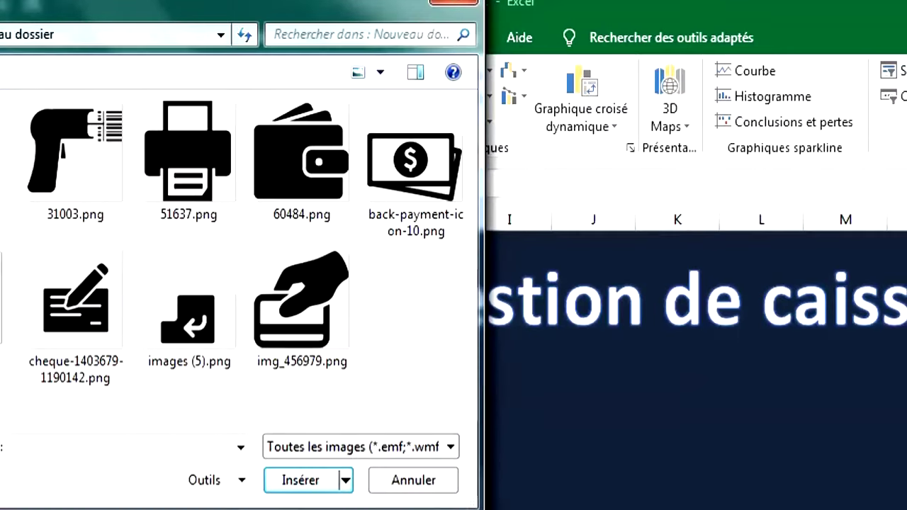
click(0, 34)
scroll(242, 220, down, 8)
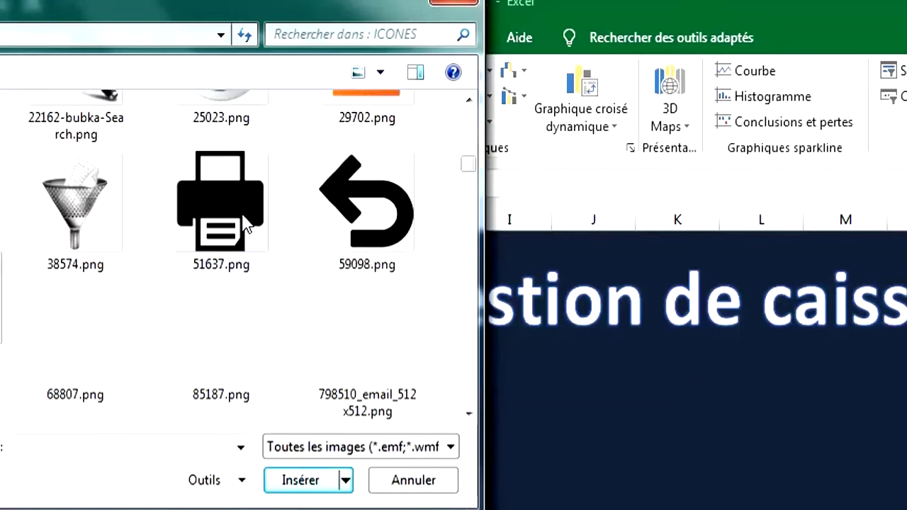
scroll(304, 223, down, 3)
click(67, 227)
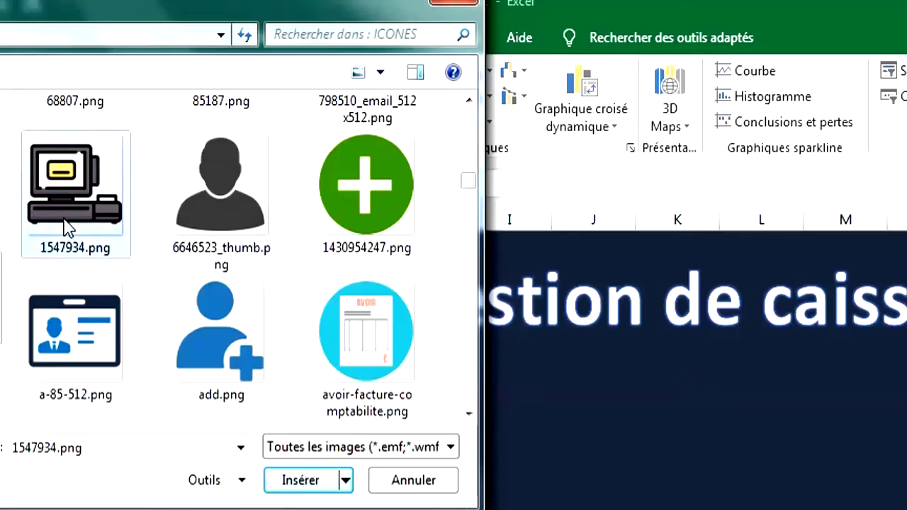
click(314, 482)
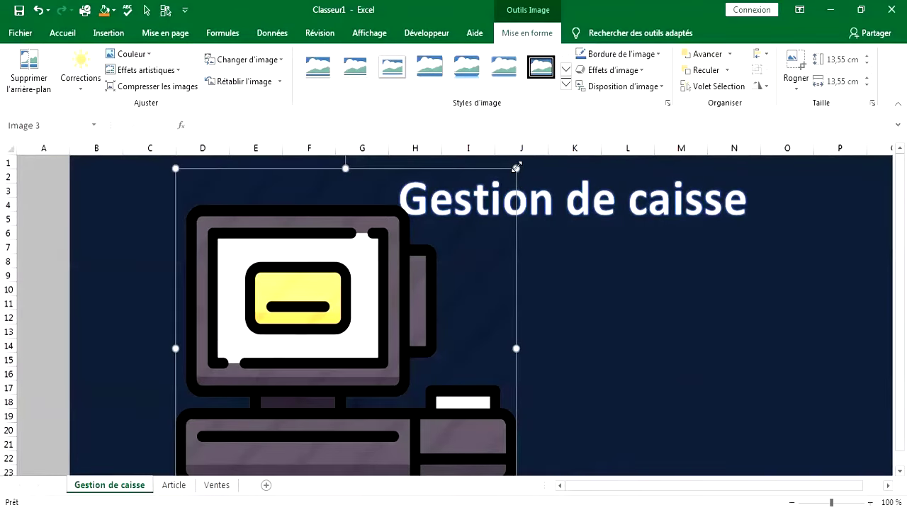
drag(517, 167, 287, 401)
drag(245, 431, 327, 242)
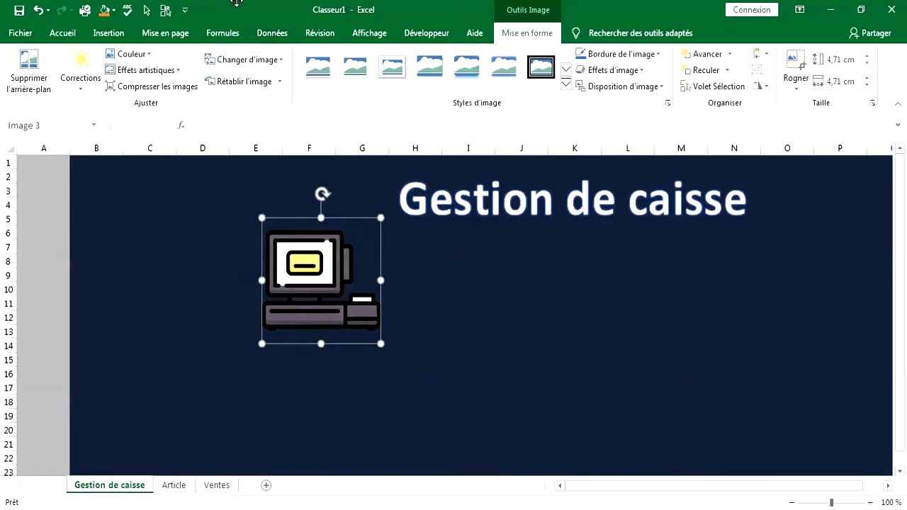
Recolour the cash register picture light blue and apply the brightest, highest-contrast correction preset to it
click(132, 54)
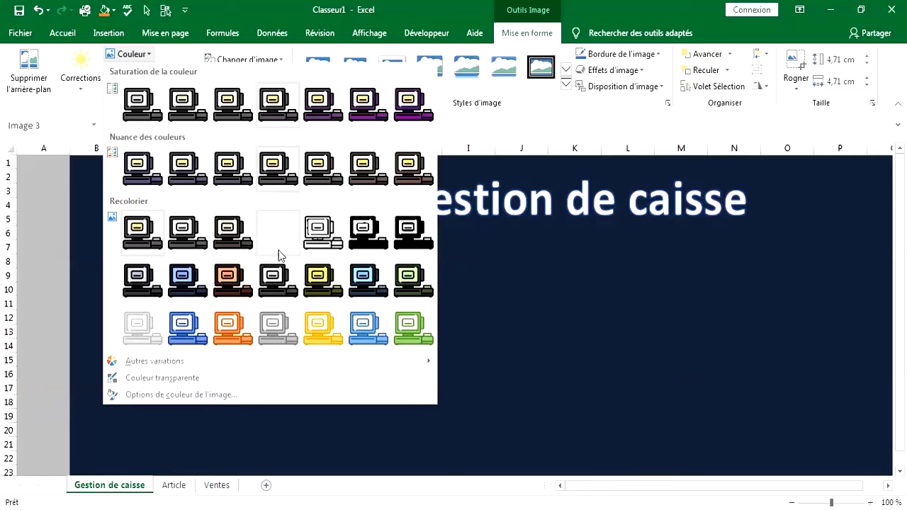
click(367, 326)
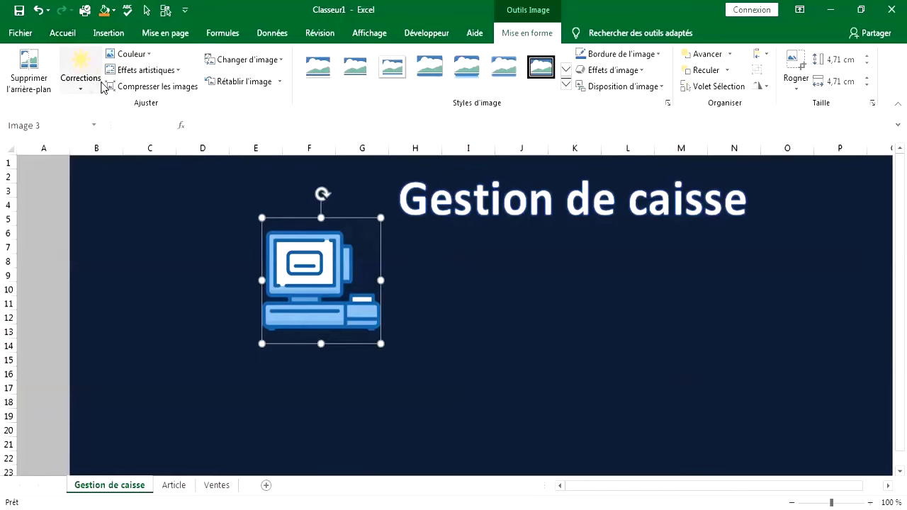
click(80, 70)
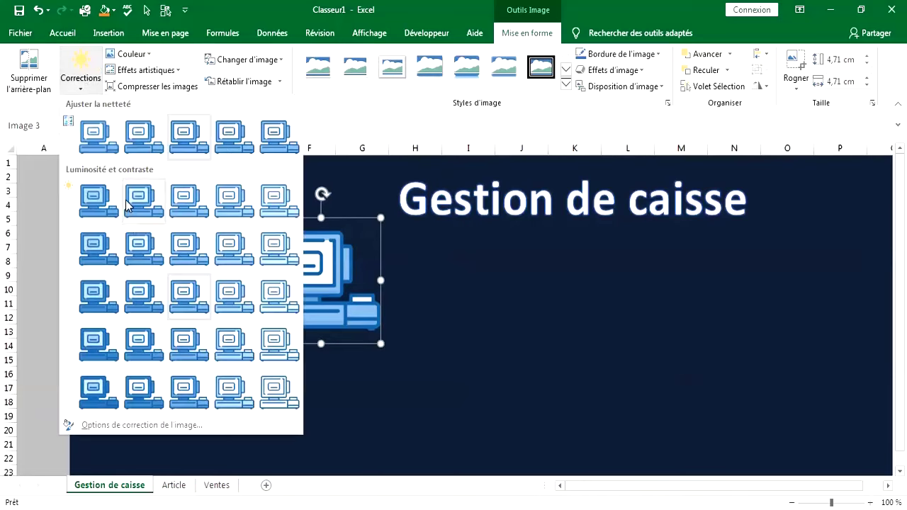
click(273, 389)
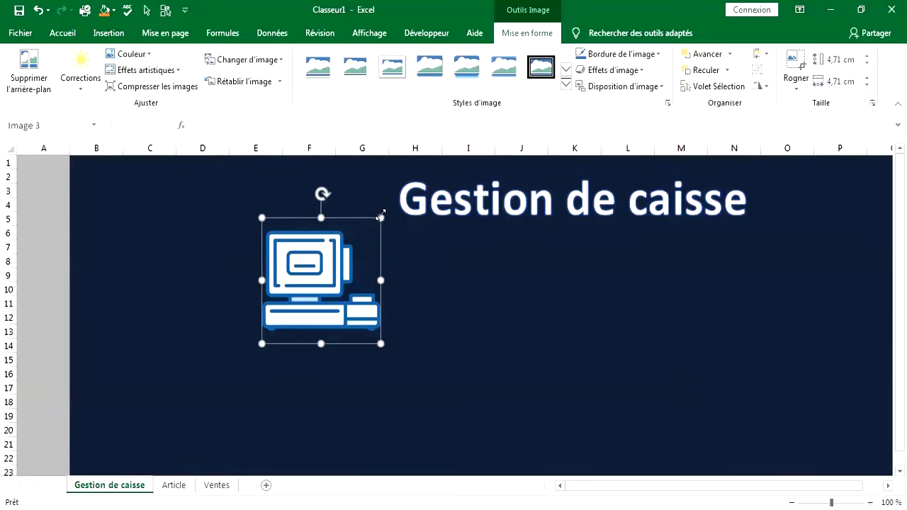
Shrink the cash register picture to about 2.25 cm square over columns G to H in the title rows, and move the title over to columns I to O
drag(381, 215, 366, 188)
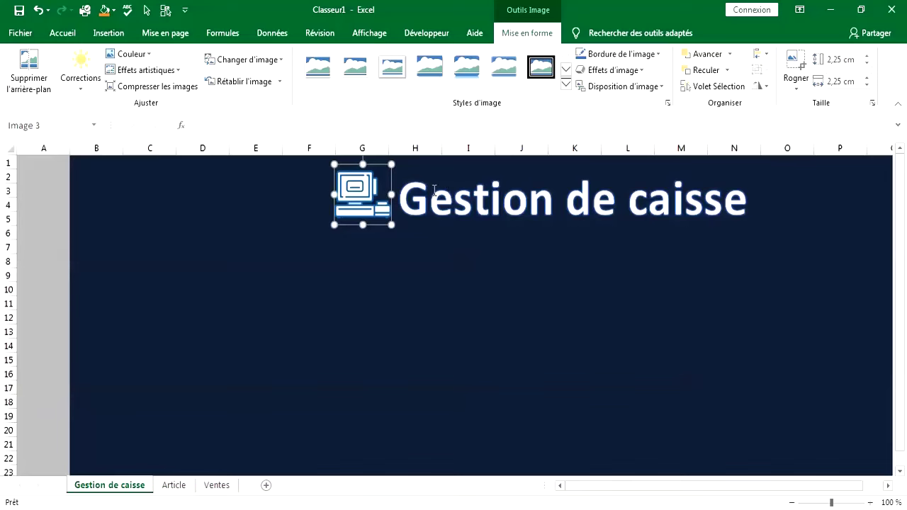
click(429, 170)
drag(457, 164, 521, 164)
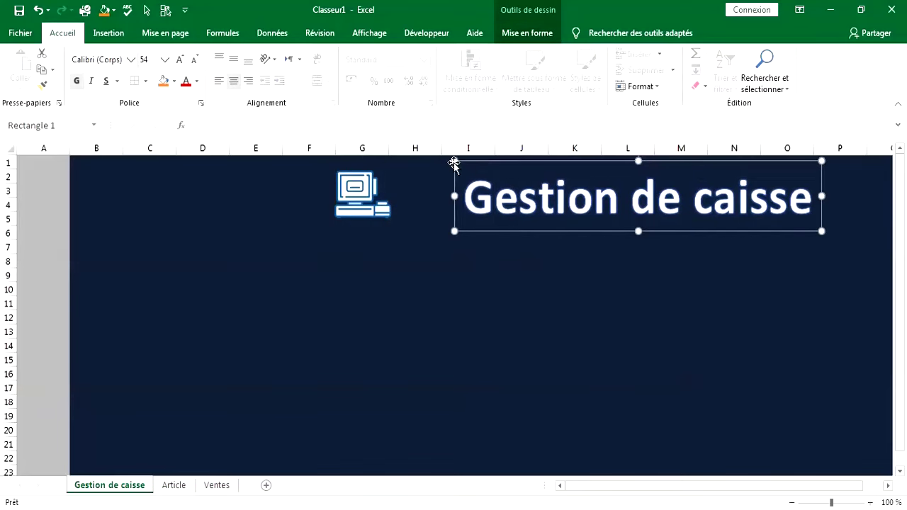
drag(365, 177, 405, 176)
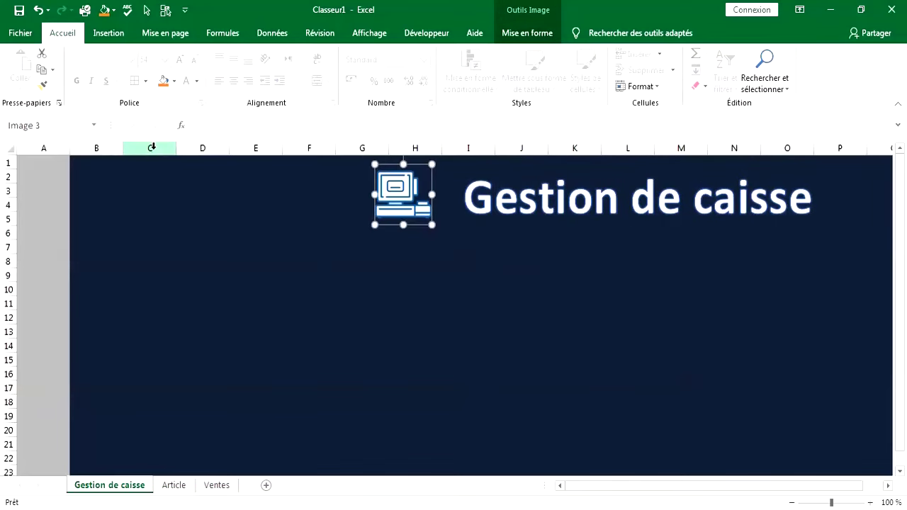
Fill columns C to F of the Gestion de caisse sheet with white
drag(151, 147, 303, 146)
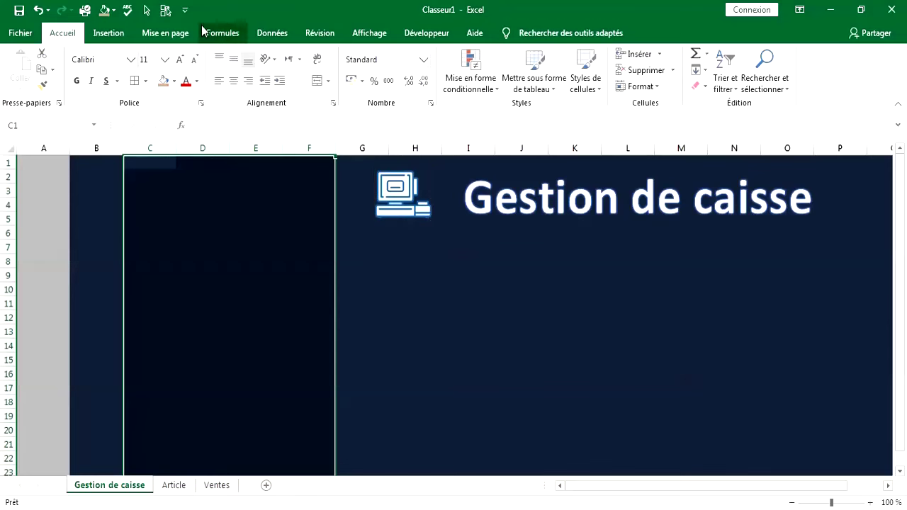
click(173, 82)
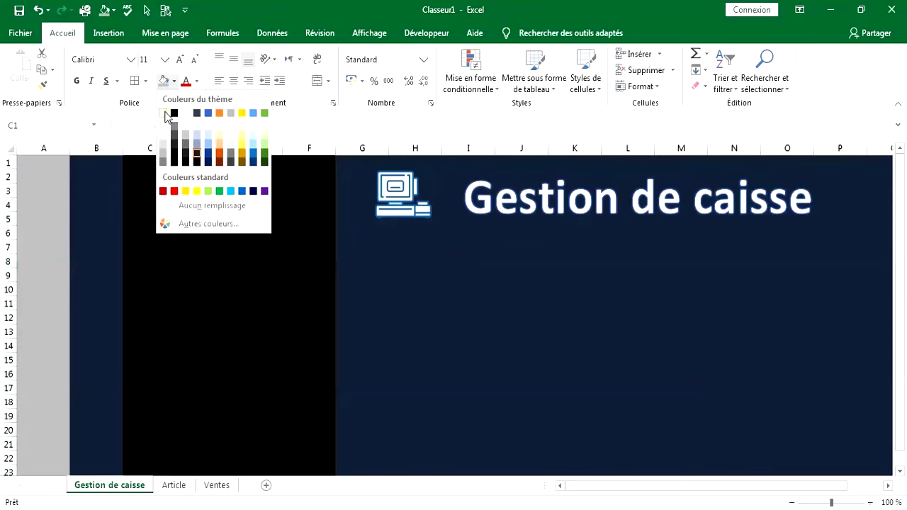
click(164, 113)
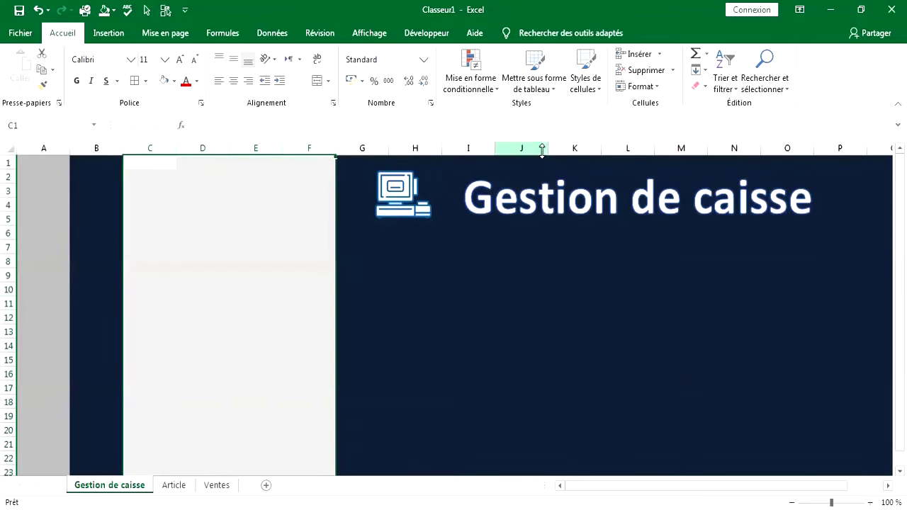
Nudge the picture and title slightly up and to the left, and widen column I to about twice its width
click(402, 188)
drag(401, 188, 398, 180)
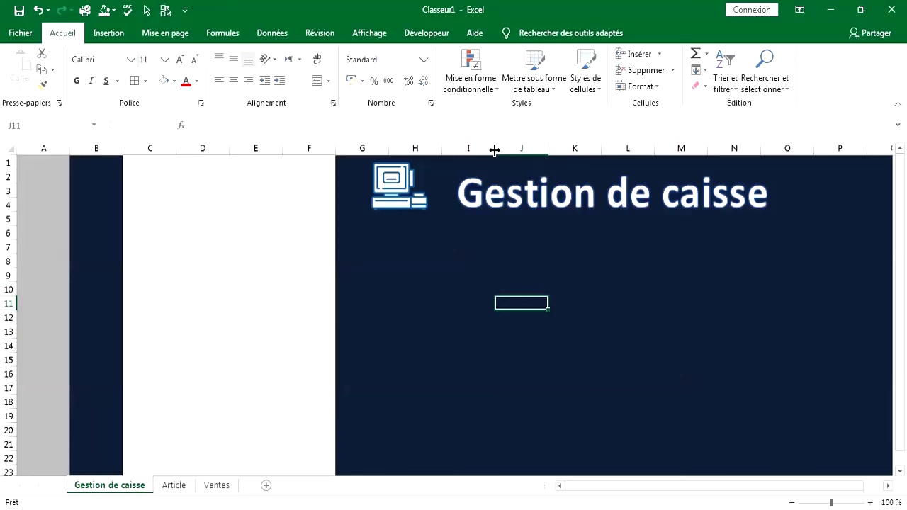
drag(494, 149, 553, 149)
Enter the labels Article:, Prix: and Quantité: in cells H11, H13 and H15
double_click(391, 297)
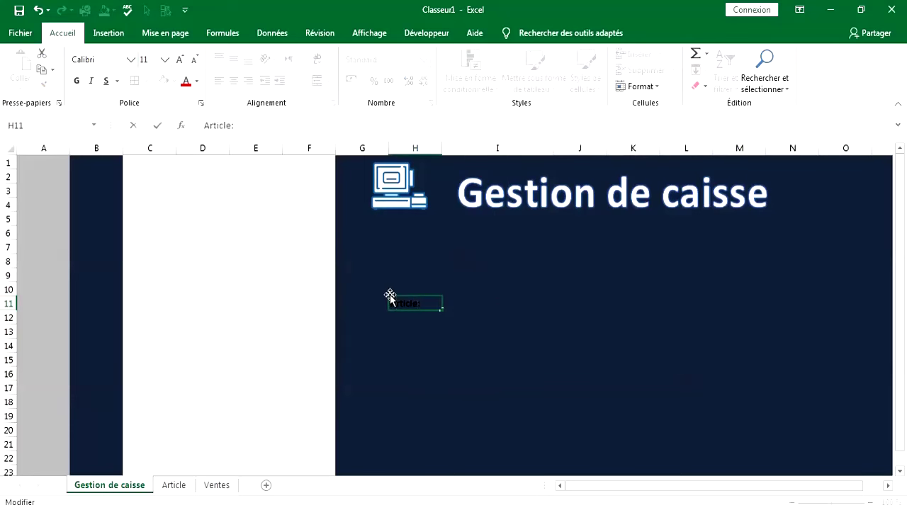
click(422, 332)
text(Pr)
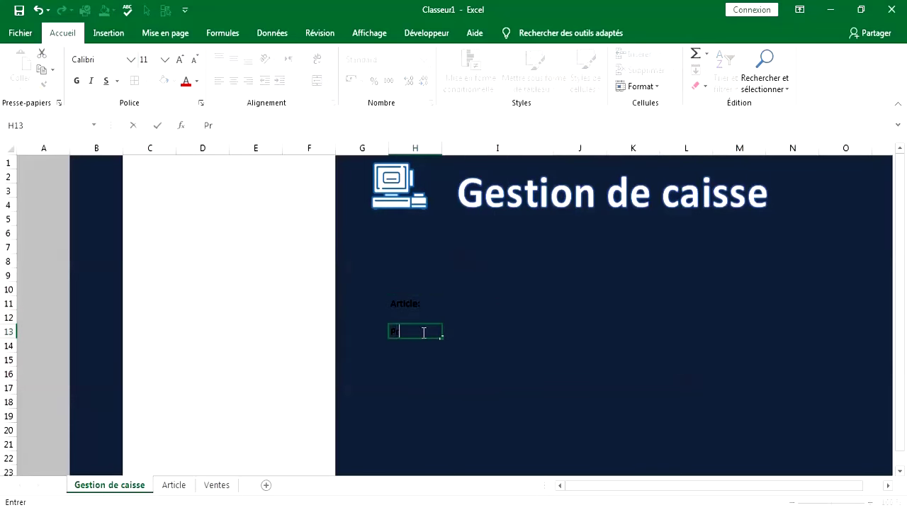
text(ix:)
key(Return)
key(Return)
text(Quantité:)
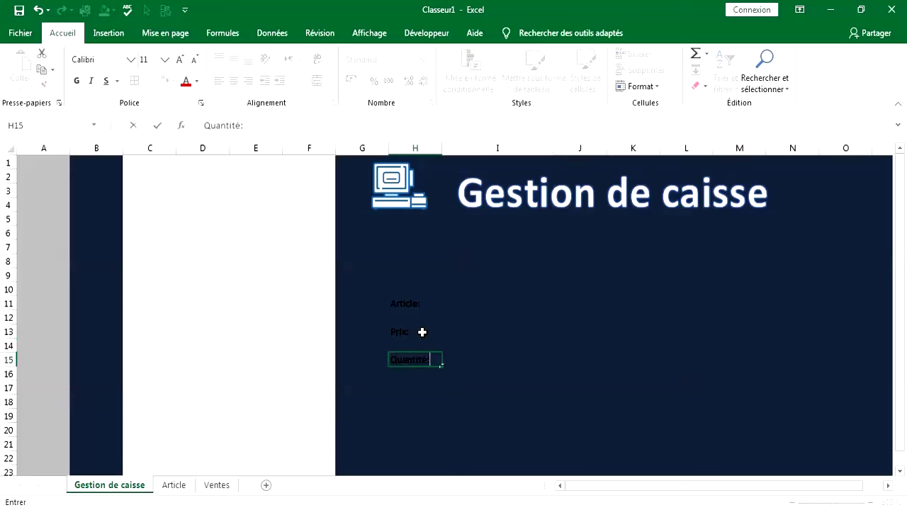
key(Return)
Enter the labels Total: and Remise: in cells H19 and H21
click(424, 413)
text(Total)
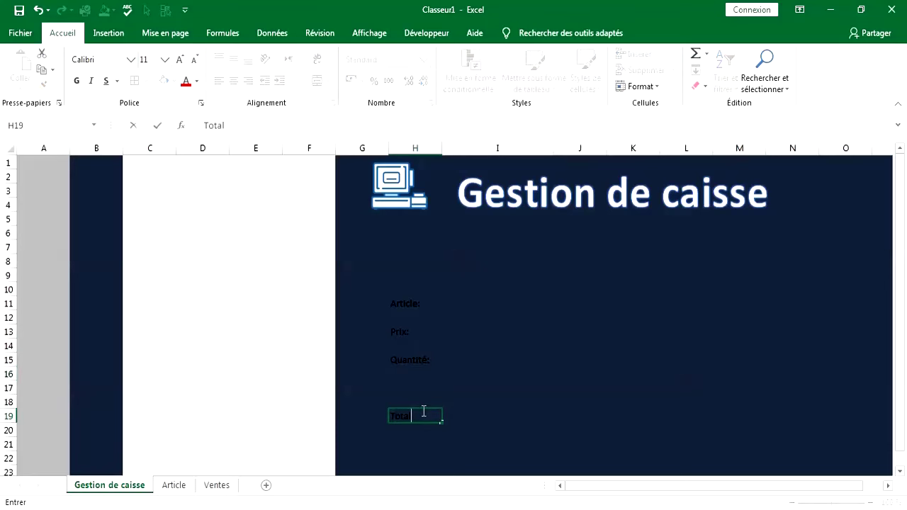
text(:)
key(Return)
key(Return)
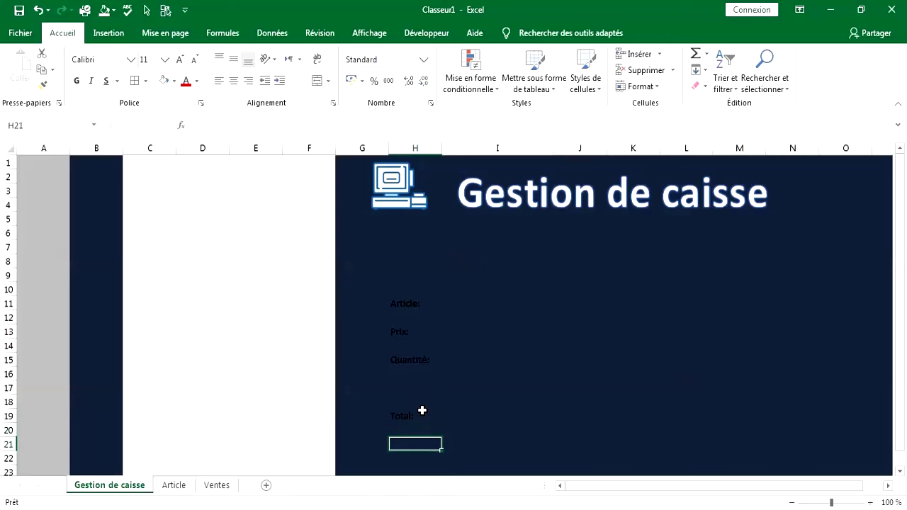
text(Remise)
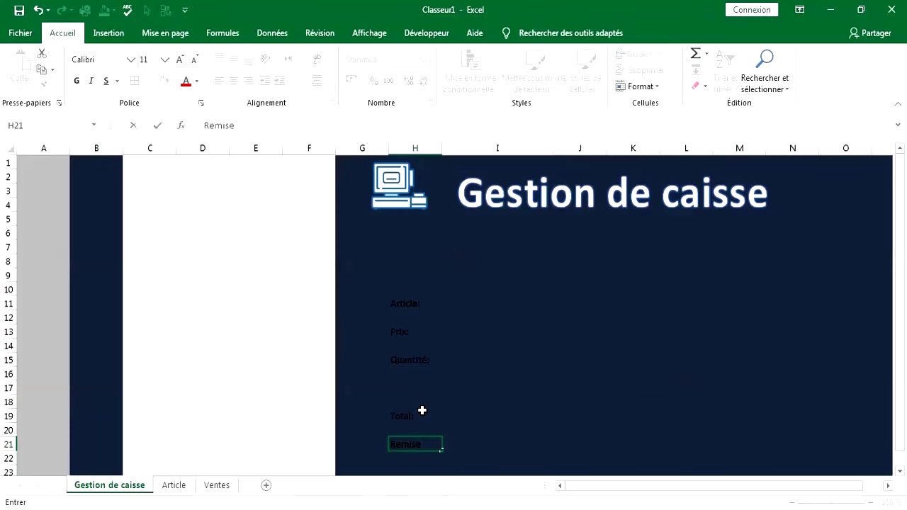
key(Return)
key(Return)
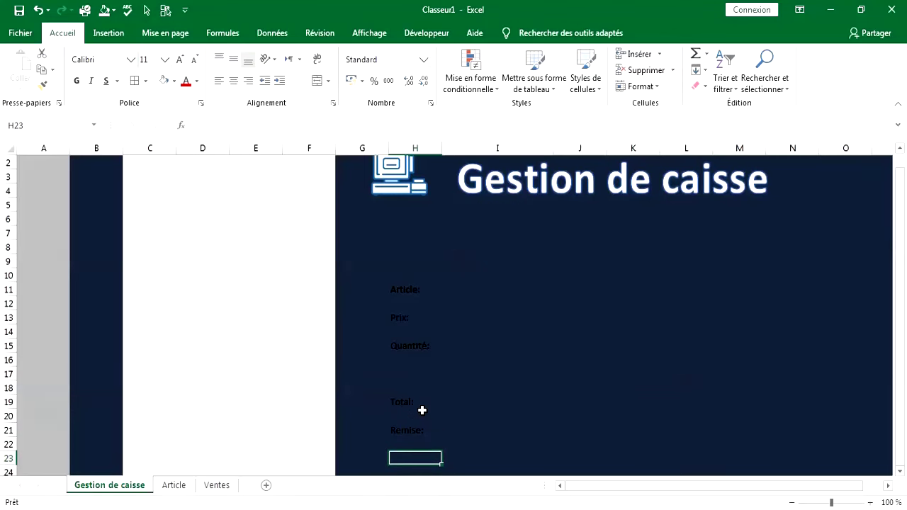
Enter the labels Net à payer:, Versement and Rendu: in cells H23, H25 and H27
text(Net à payer)
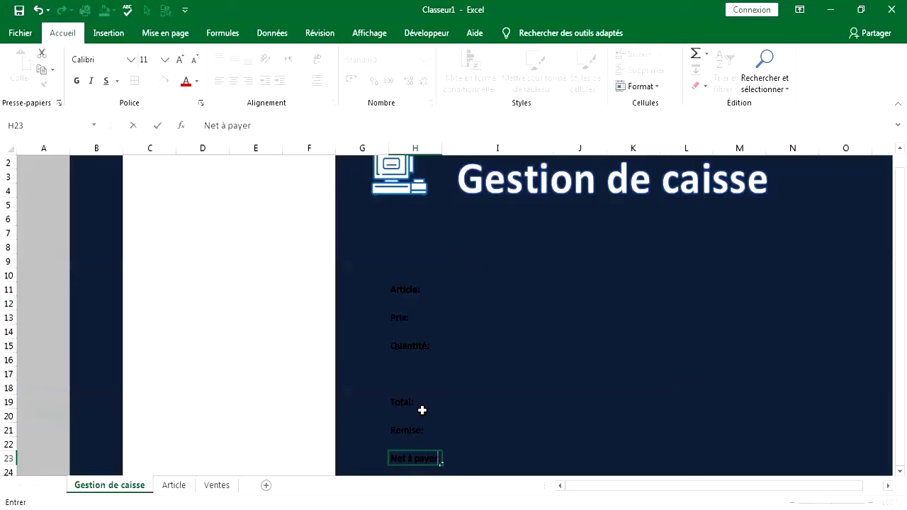
key(Return)
key(Return)
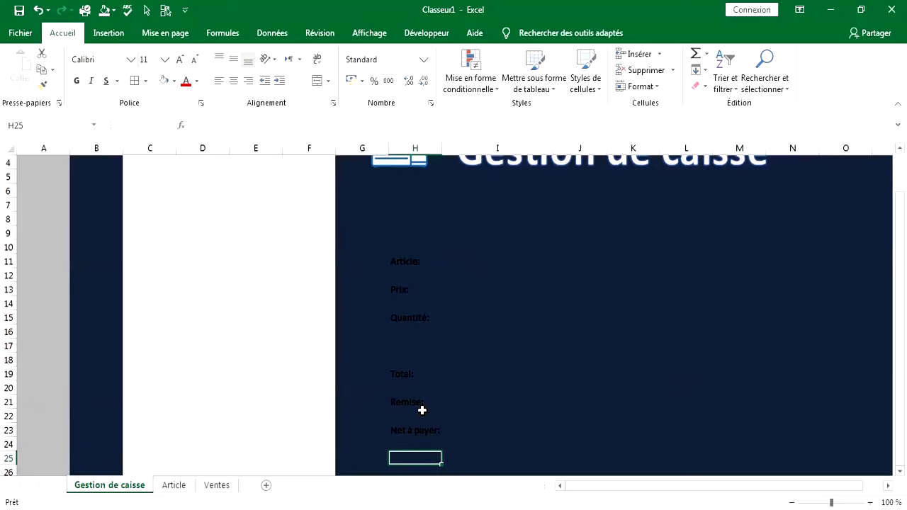
text(Versement)
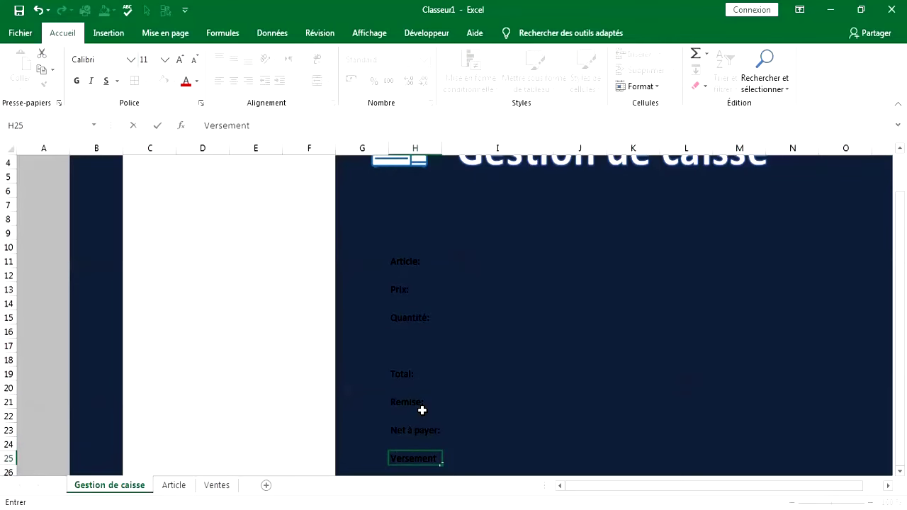
key(Return)
key(Return)
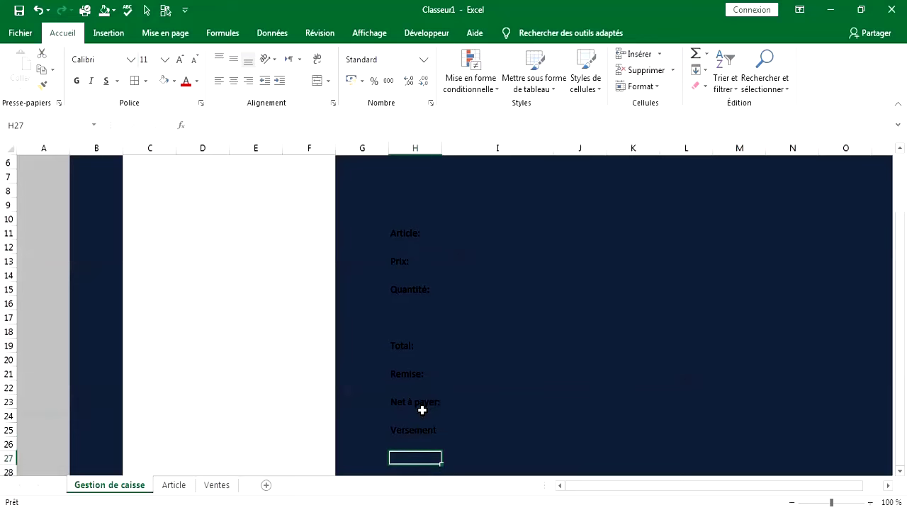
text(Rendu:)
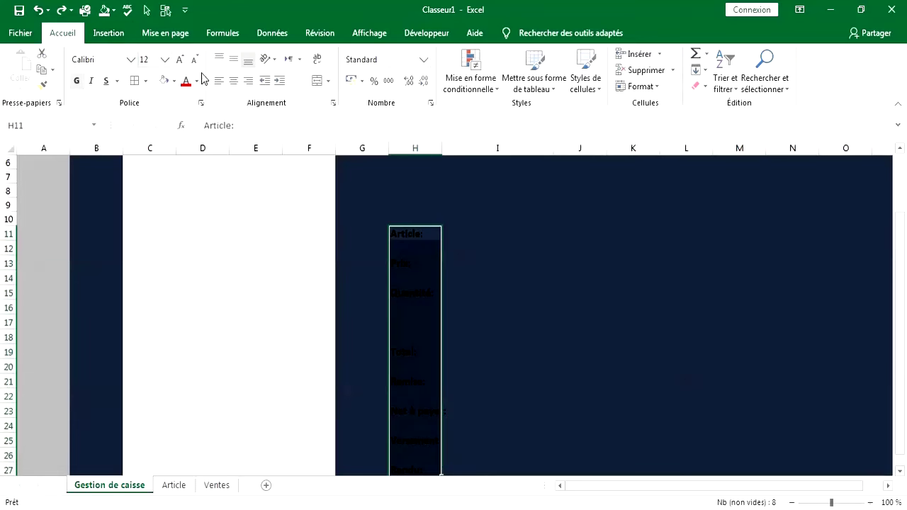
Format the labels in H11:H27 as 12-point white text aligned to the right
click(198, 85)
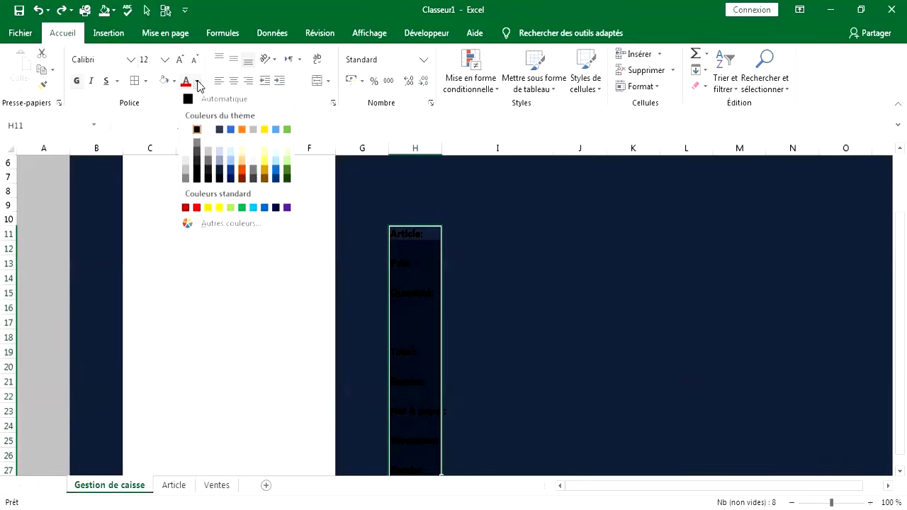
click(195, 126)
click(248, 80)
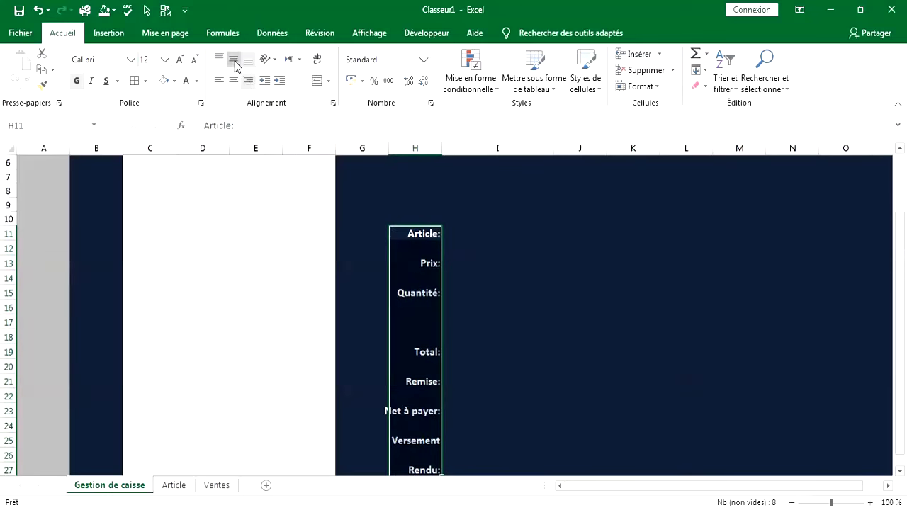
Fill the Article and Prix entry cells I11 and I13 with white
click(471, 234)
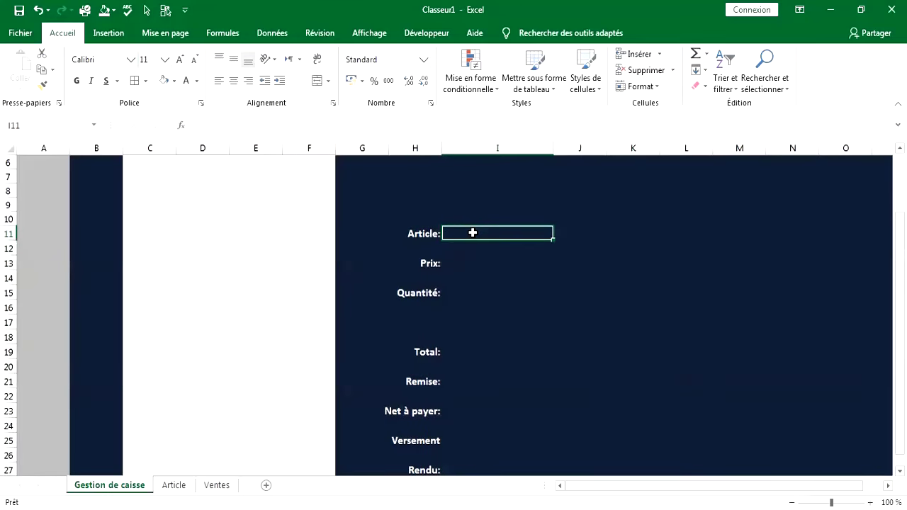
click(163, 83)
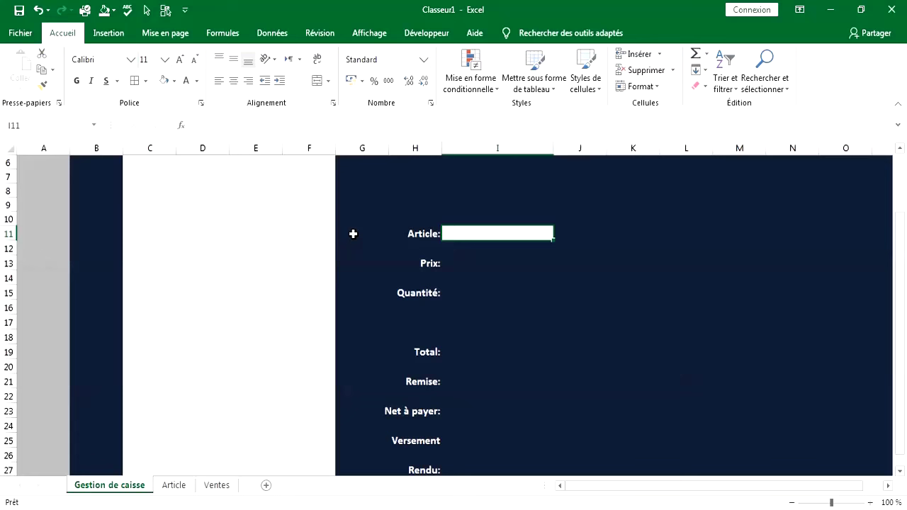
click(461, 262)
click(163, 81)
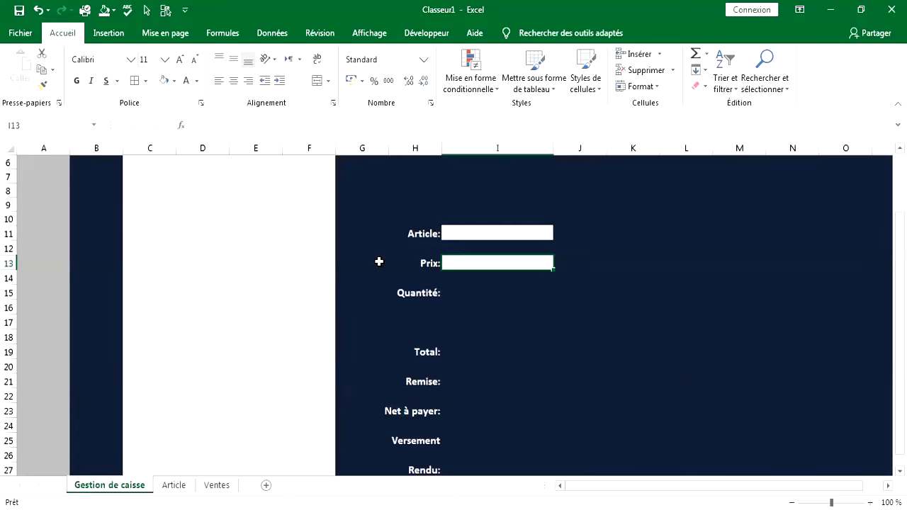
Fill the entry cells I15, I19, I21, I23, I25 and I27 with white
click(492, 290)
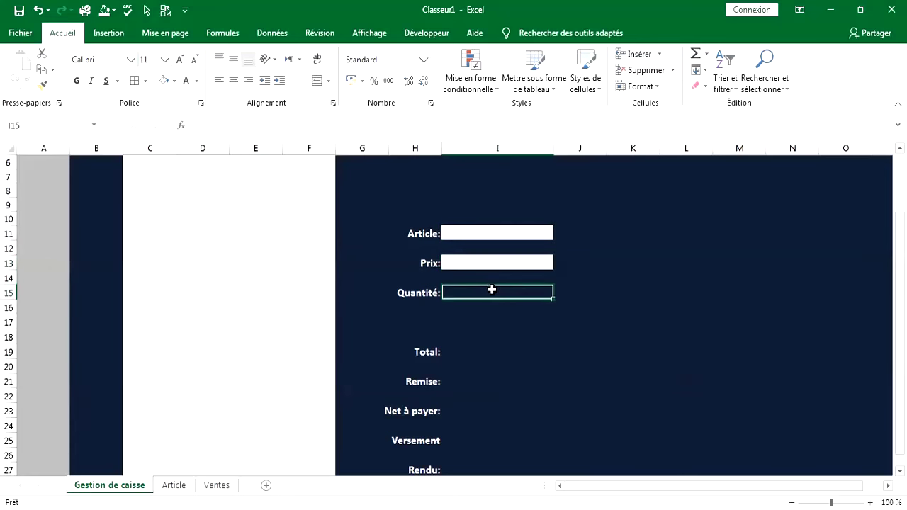
ctrl+click(480, 348)
ctrl+click(481, 377)
ctrl+click(481, 411)
ctrl+click(484, 436)
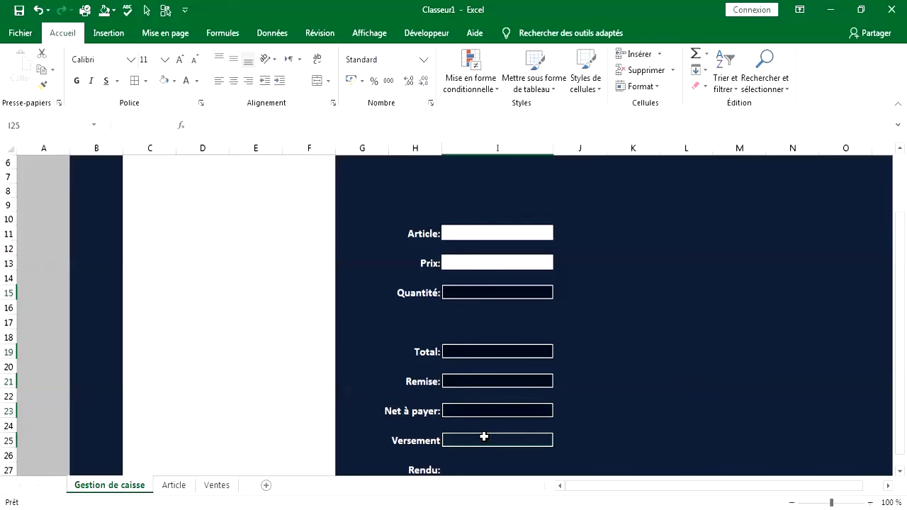
ctrl+click(481, 465)
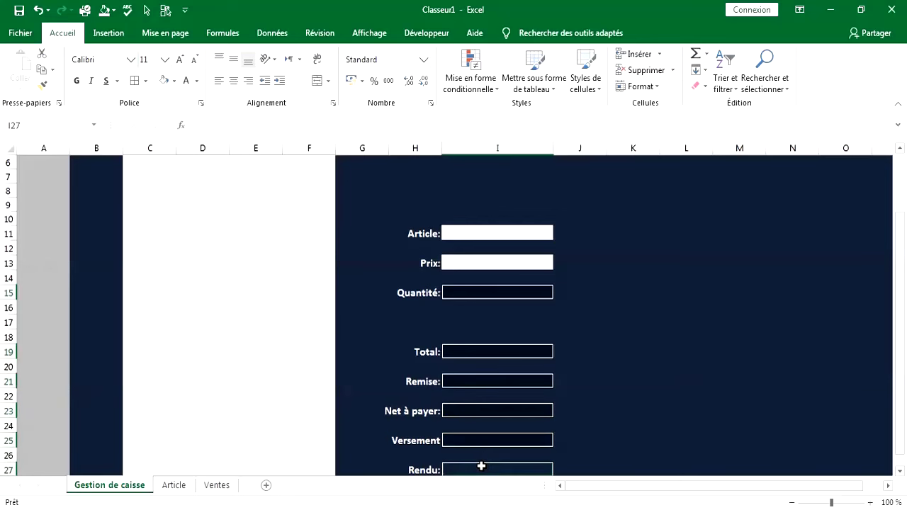
click(165, 82)
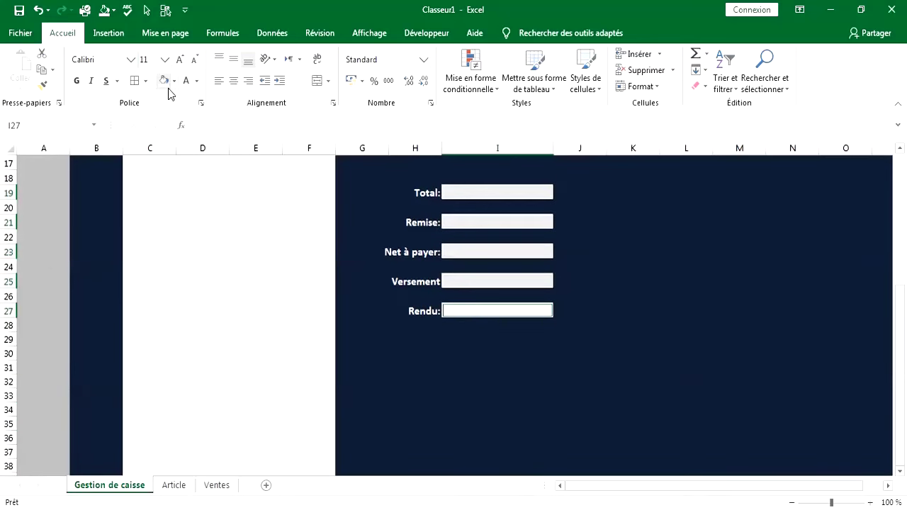
click(585, 323)
scroll(538, 298, up, 4)
click(478, 243)
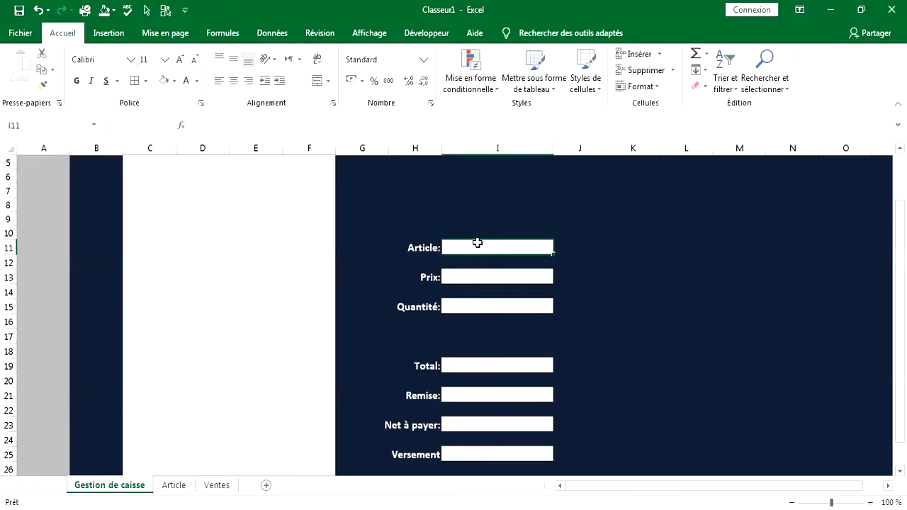
click(172, 82)
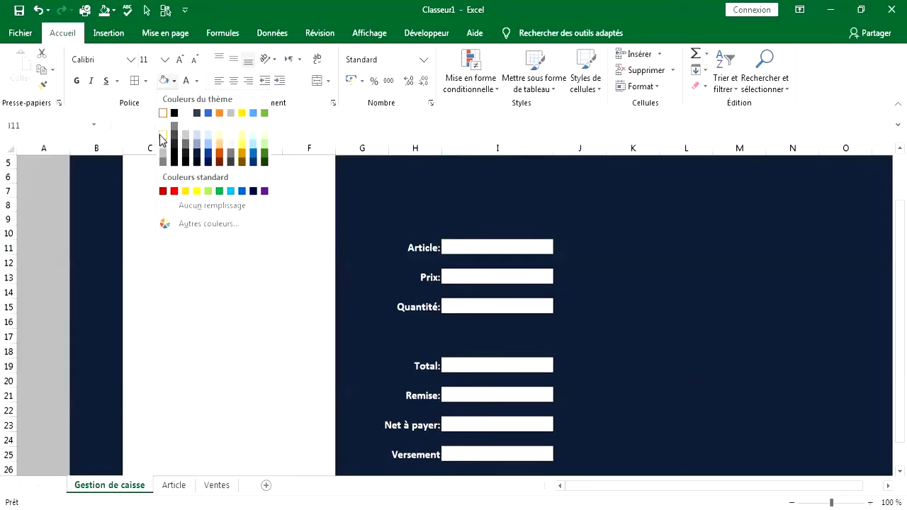
click(163, 112)
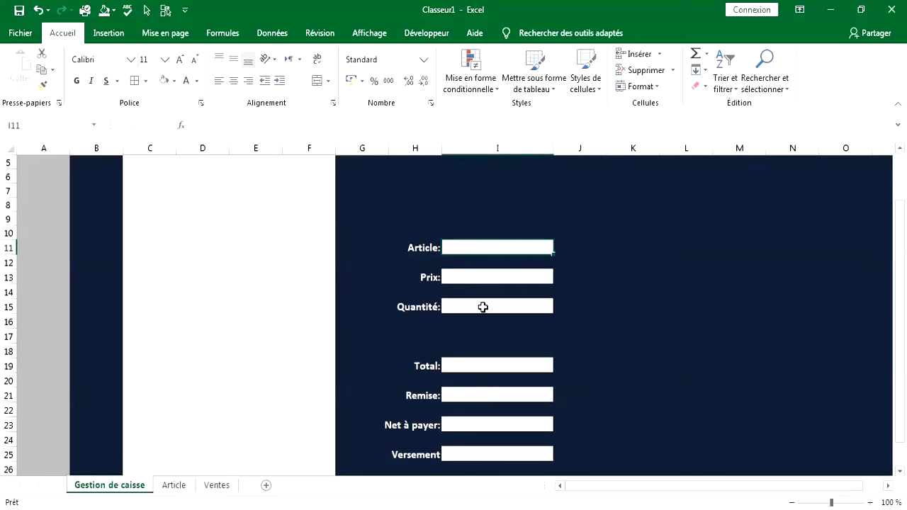
click(477, 364)
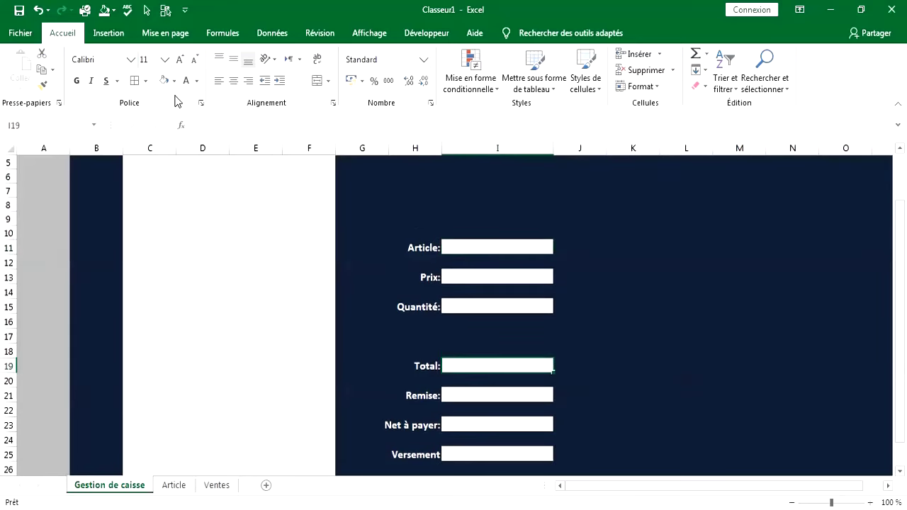
click(478, 425)
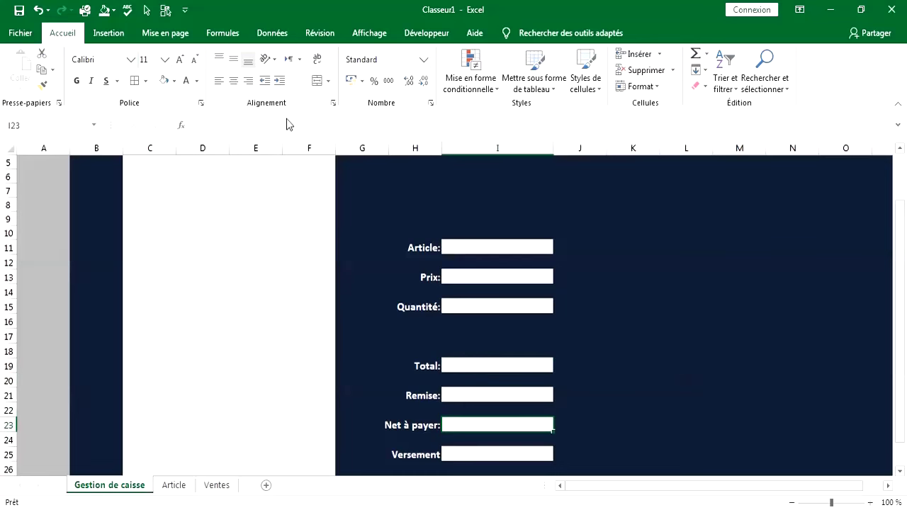
click(593, 408)
scroll(439, 274, up, 2)
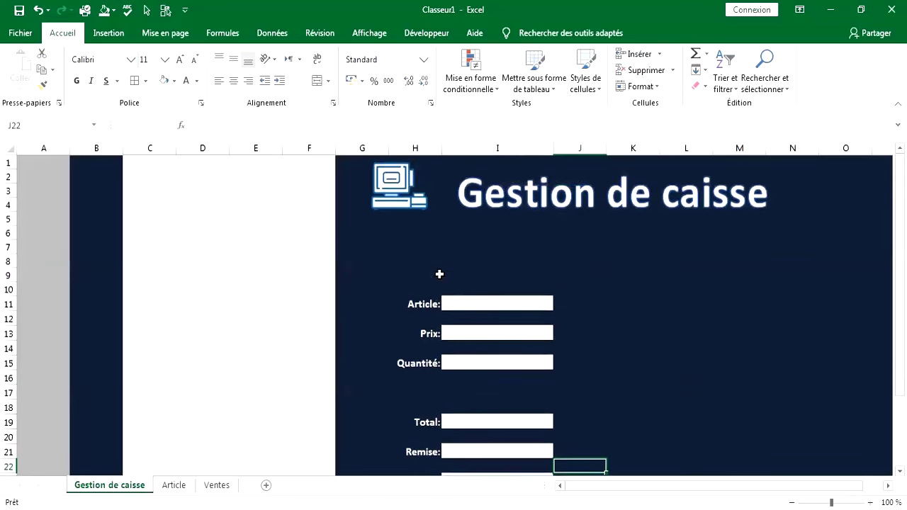
scroll(461, 280, down, 1)
scroll(482, 273, up, 1)
Change the fill colour of the range L13:O14, beside the Prix field
drag(683, 332, 857, 348)
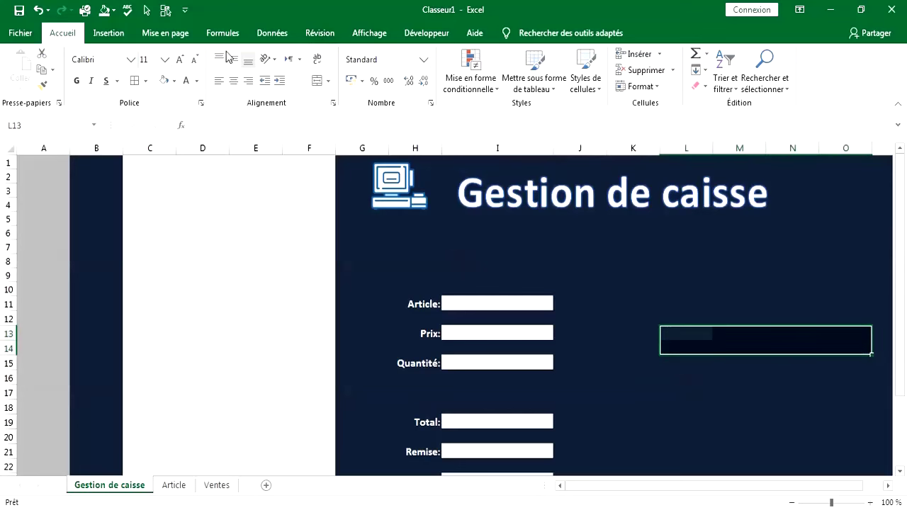
click(173, 81)
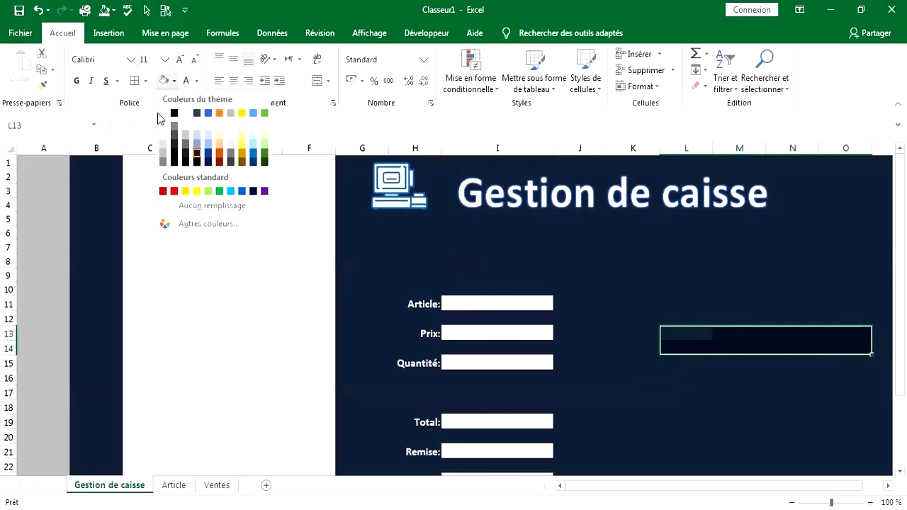